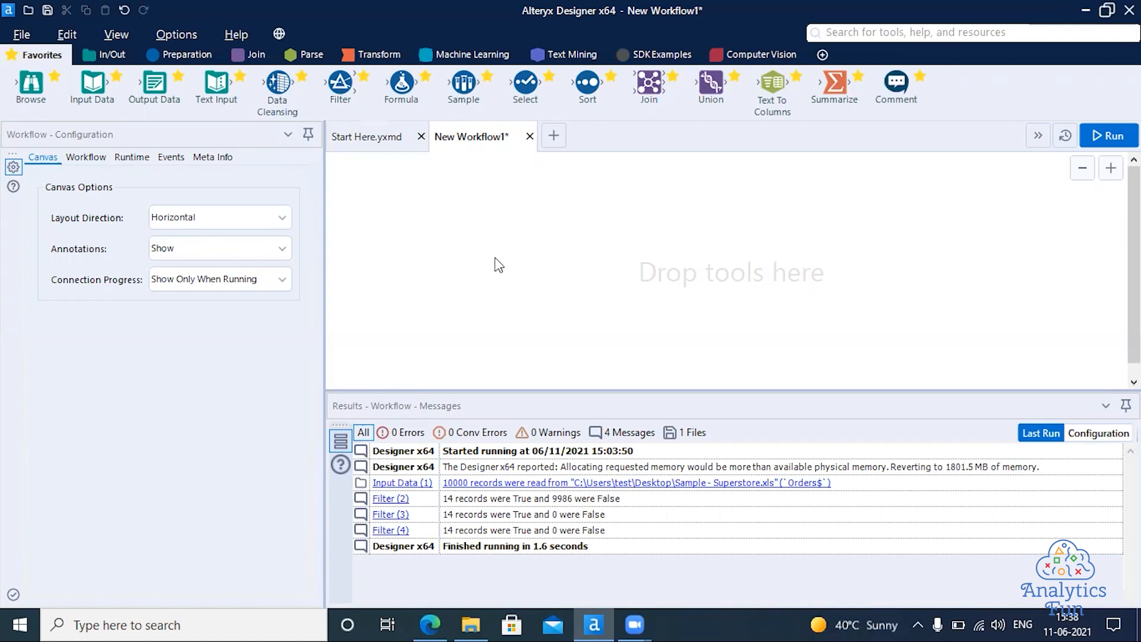
Step: Add an Input Data tool to the empty canvas and connect it to the Sample - Superstore Excel file on the Desktop
{"action": "left_click_drag", "start_coordinate": [77, 95], "coordinate": [76, 94]}
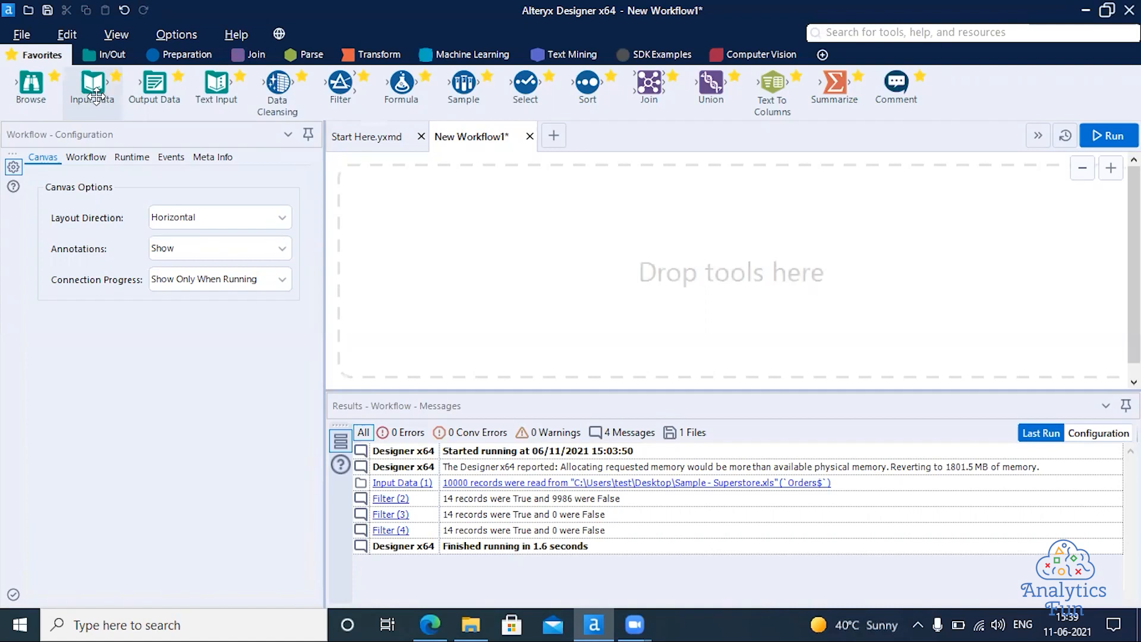
{"action": "left_click_drag", "start_coordinate": [95, 90], "coordinate": [402, 230]}
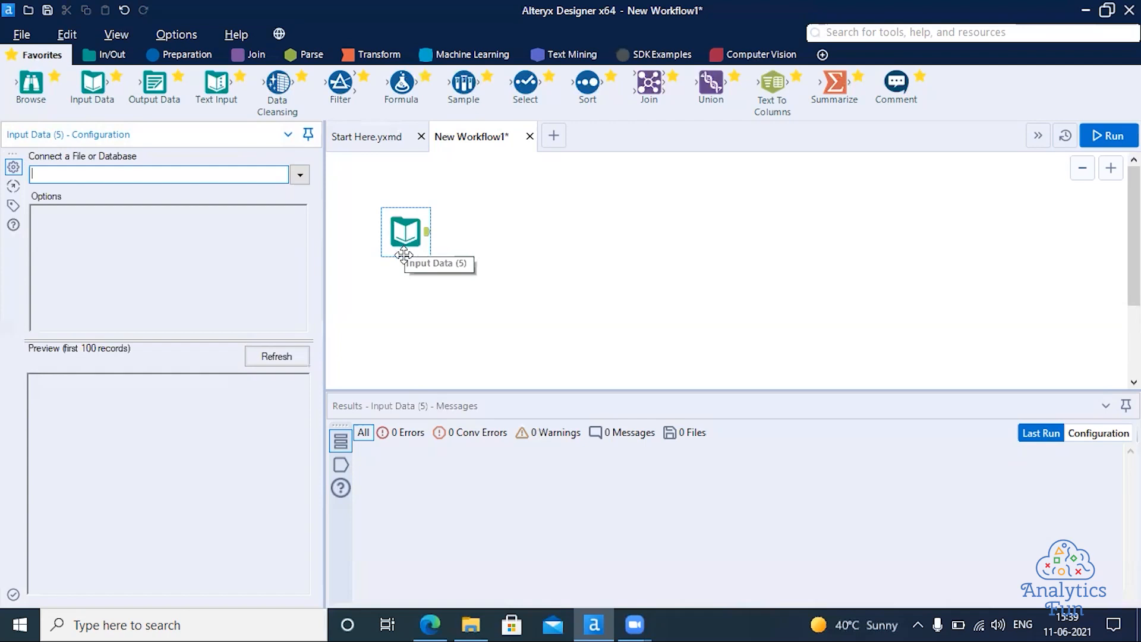
{"action": "left_click", "coordinate": [300, 175]}
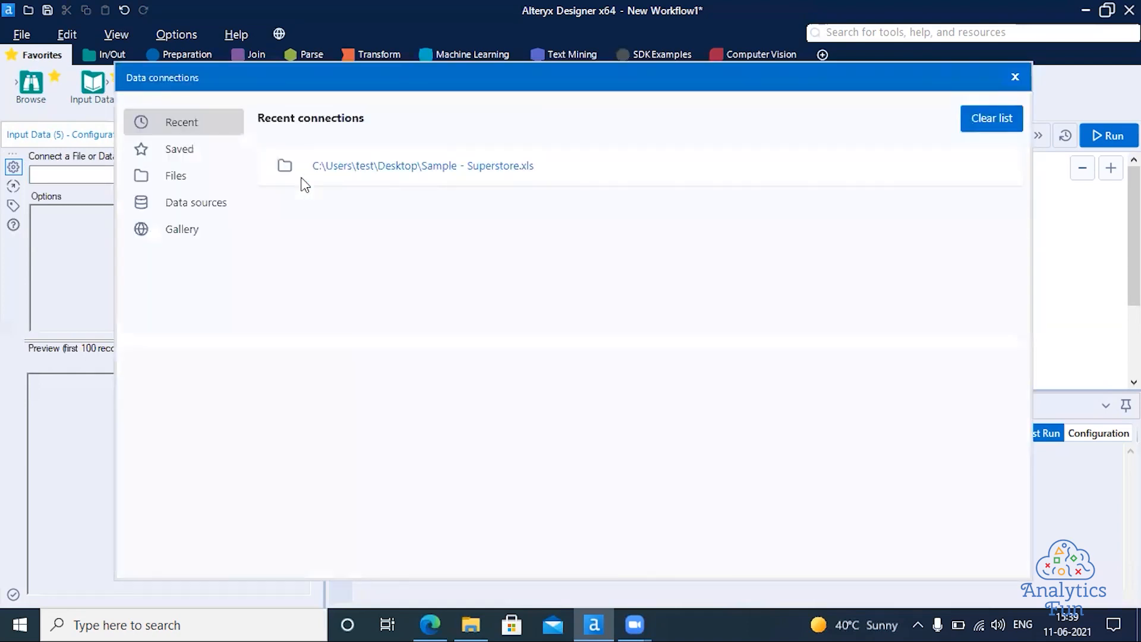
{"action": "left_click", "coordinate": [197, 179]}
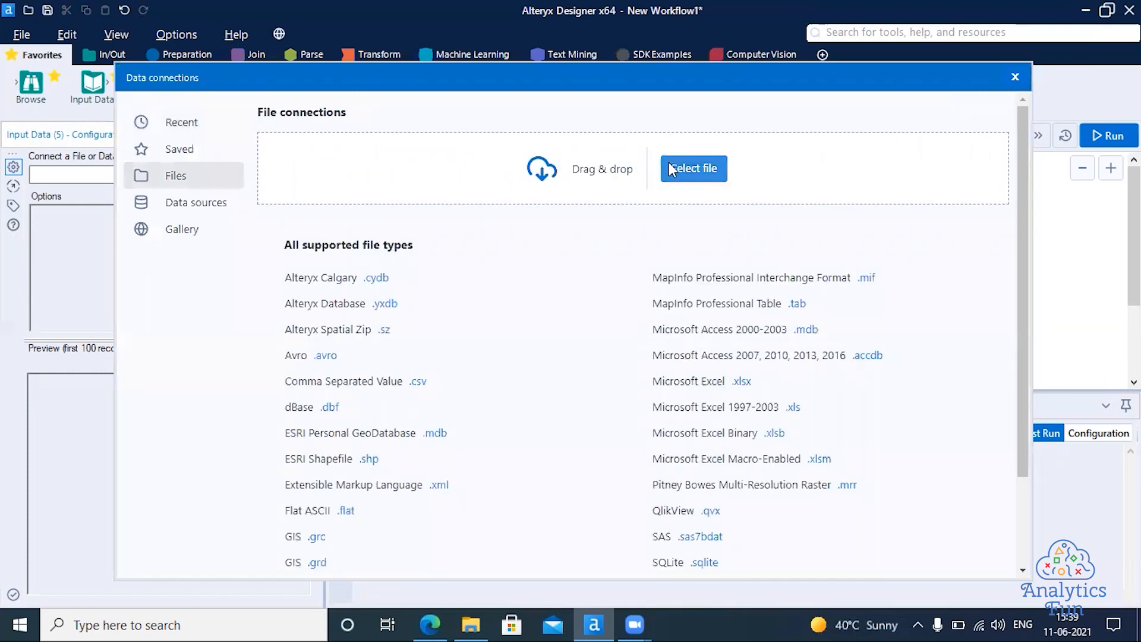
{"action": "left_click", "coordinate": [668, 168]}
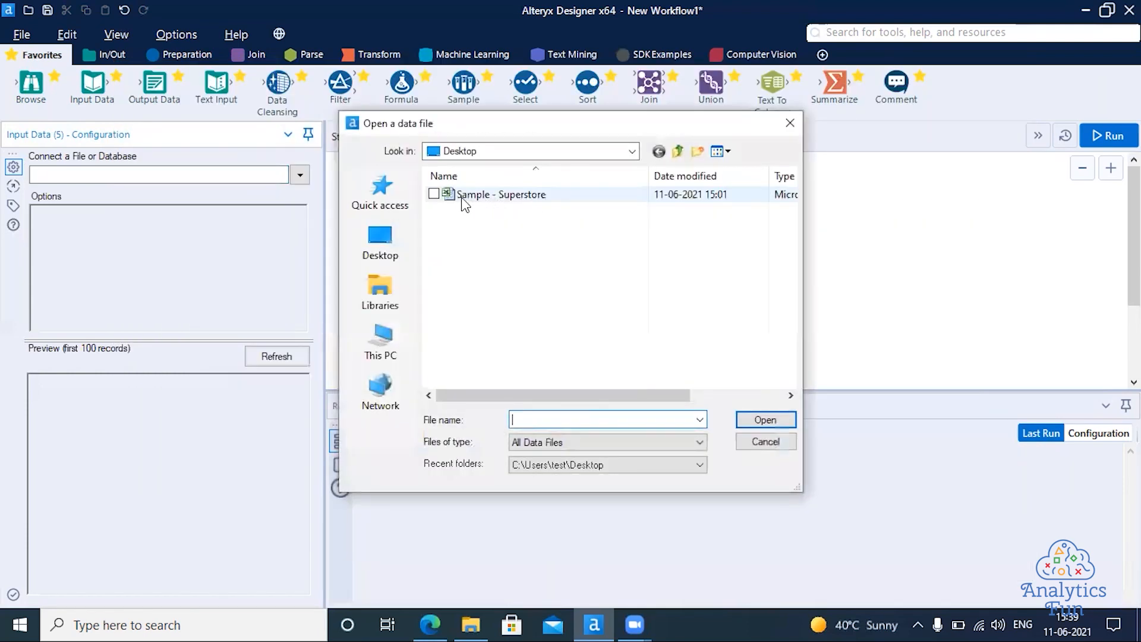
{"action": "left_click", "coordinate": [538, 196]}
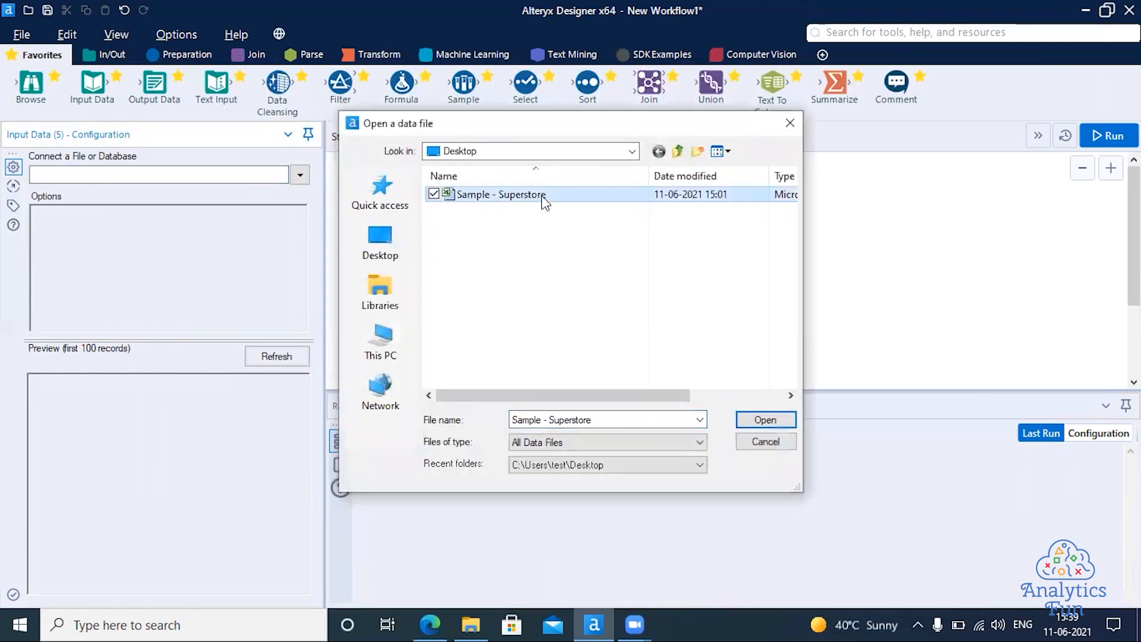
{"action": "left_click", "coordinate": [757, 420]}
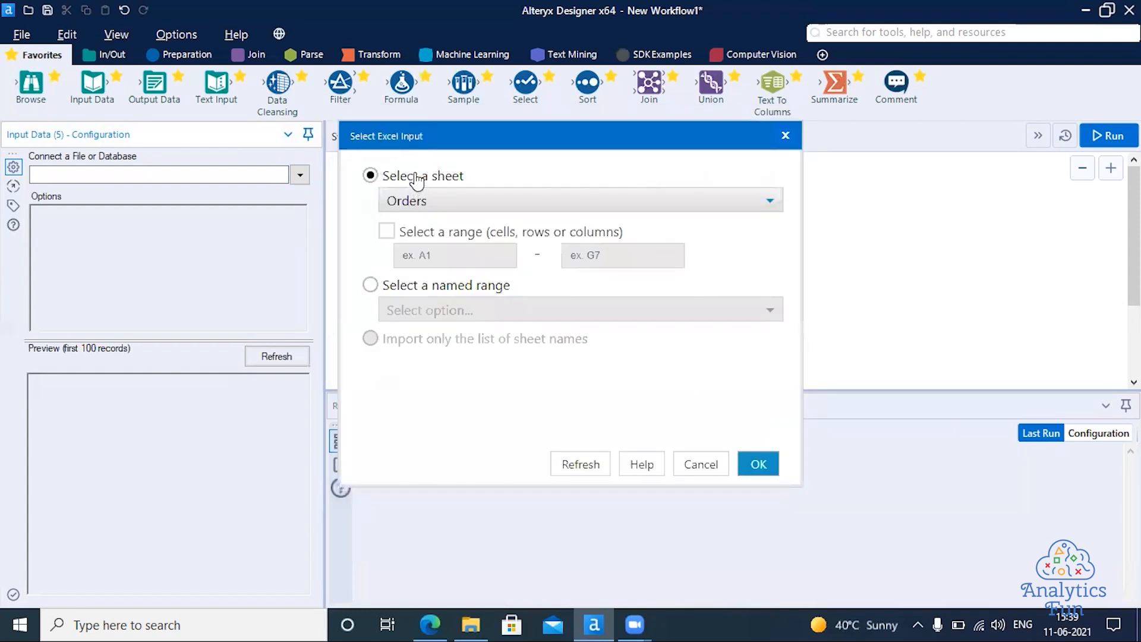
Step: Choose the Orders sheet as the Excel input and load it
{"action": "left_click", "coordinate": [436, 202]}
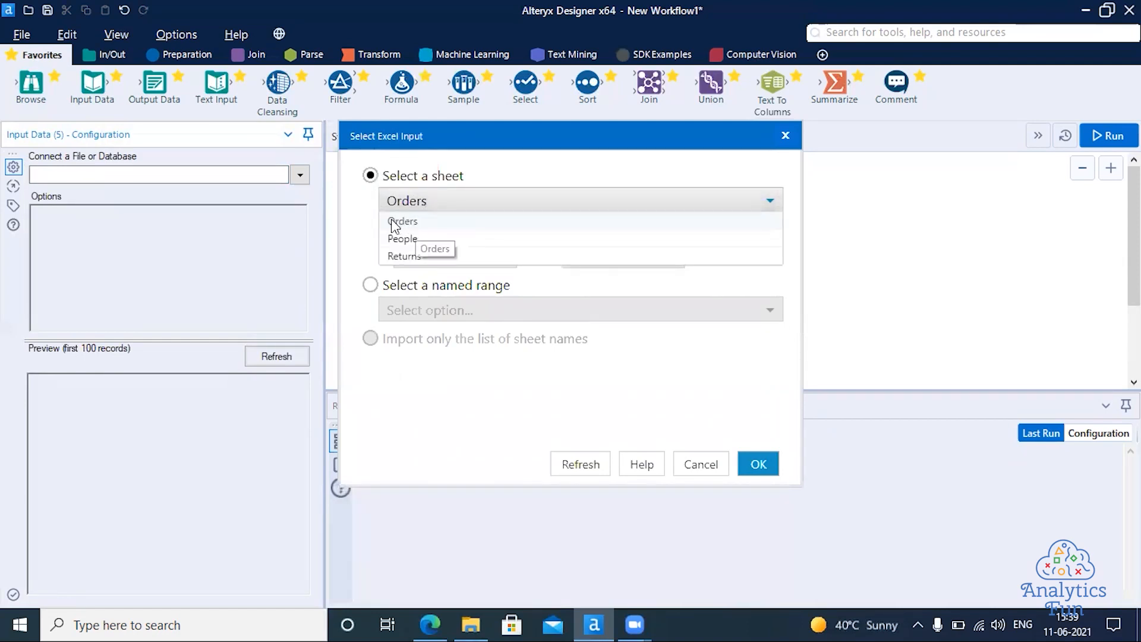
{"action": "left_click", "coordinate": [417, 222]}
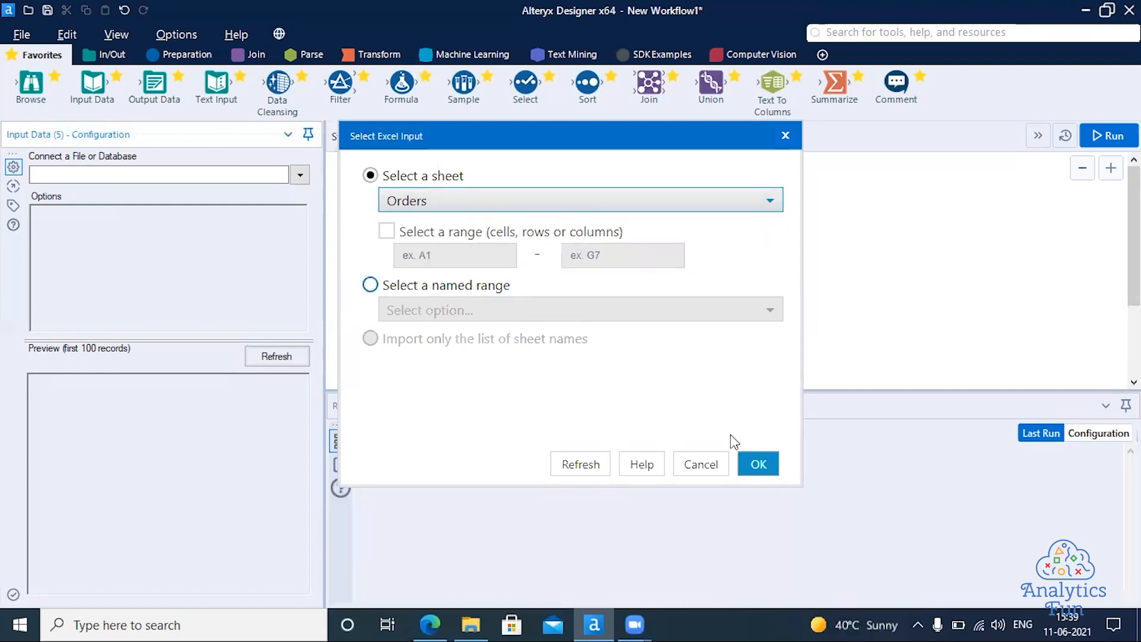
{"action": "left_click", "coordinate": [758, 465]}
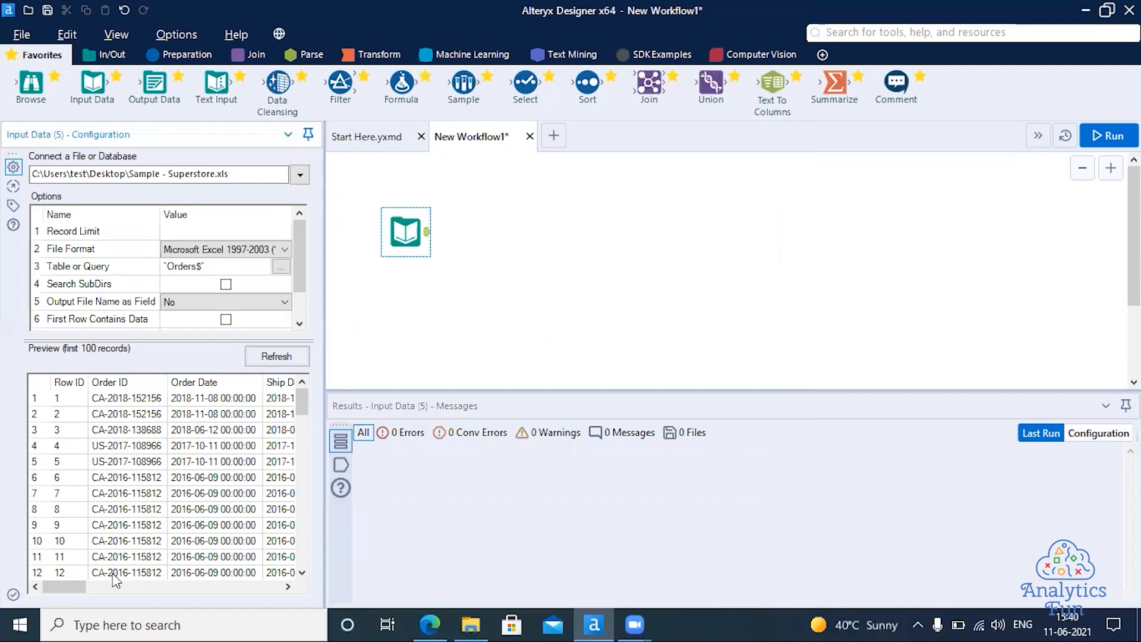
Step: Examine the Orders preview columns, including order and ship dates, state, region, category, sub-category, sales, discount and profit
{"action": "left_click_drag", "start_coordinate": [91, 583], "coordinate": [232, 409]}
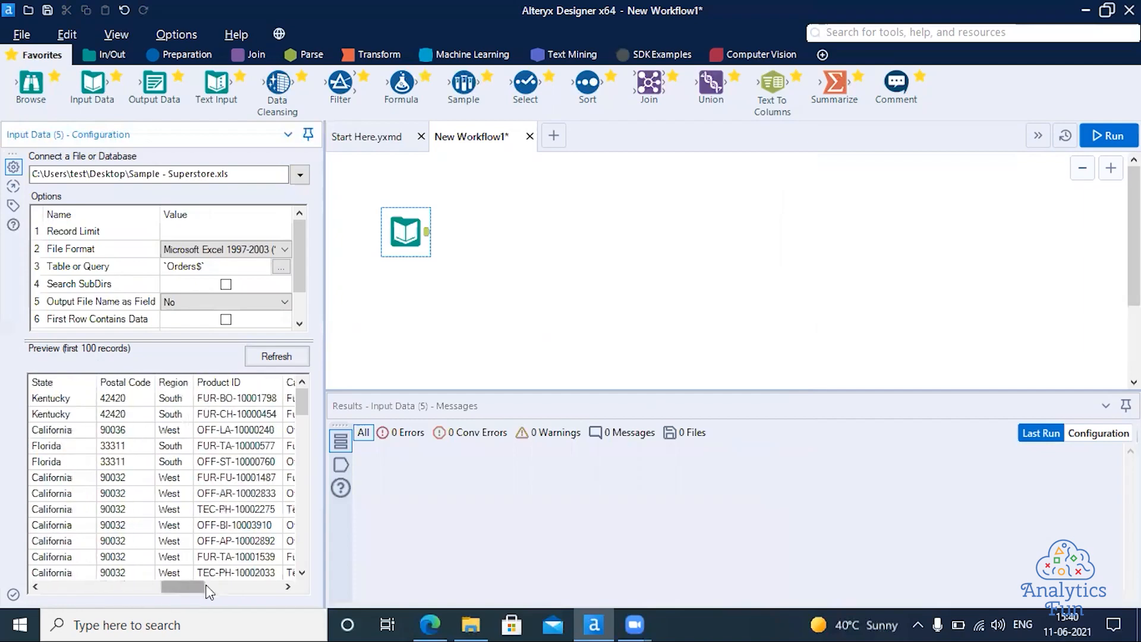
{"action": "left_click_drag", "start_coordinate": [208, 590], "coordinate": [230, 590]}
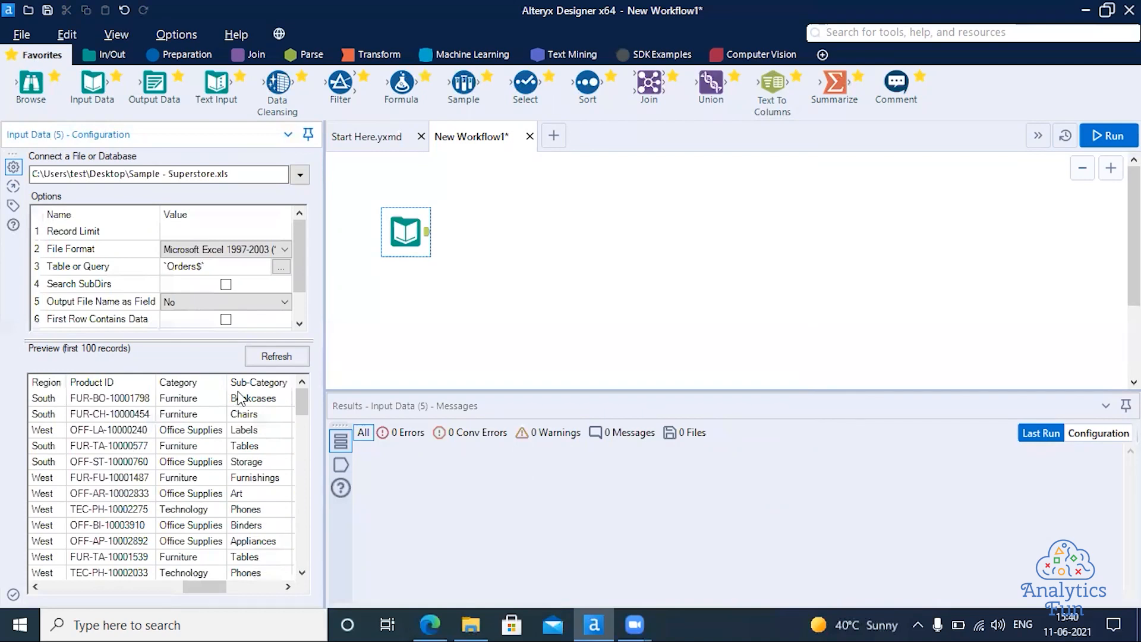
{"action": "left_click_drag", "start_coordinate": [221, 590], "coordinate": [270, 587]}
{"action": "left_click", "coordinate": [43, 402]}
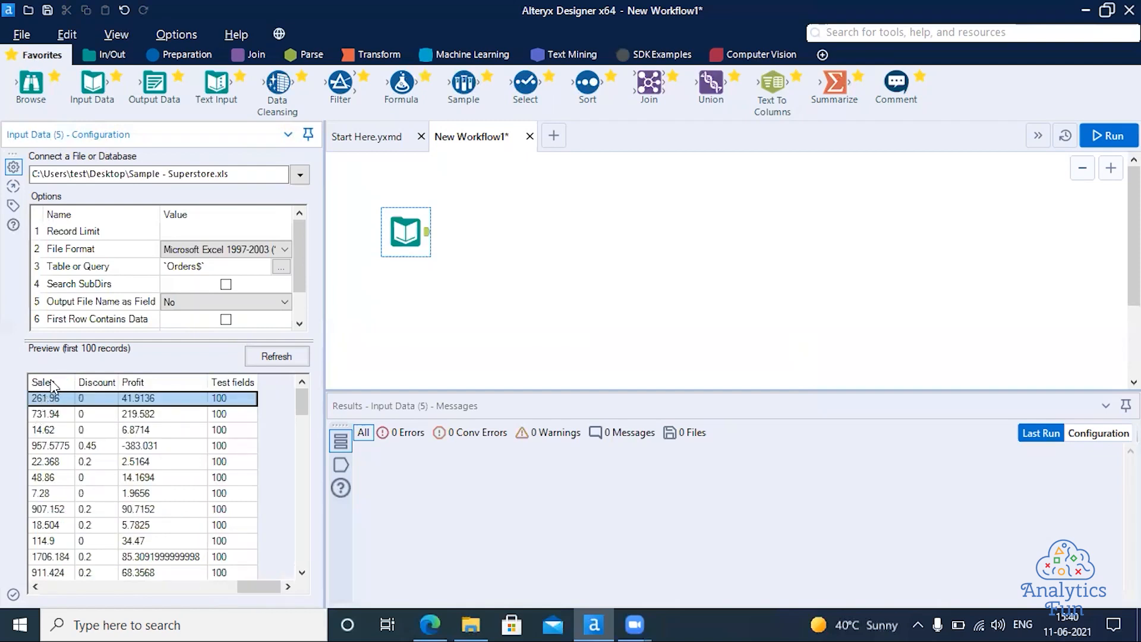
{"action": "left_click_drag", "start_coordinate": [243, 583], "coordinate": [211, 589]}
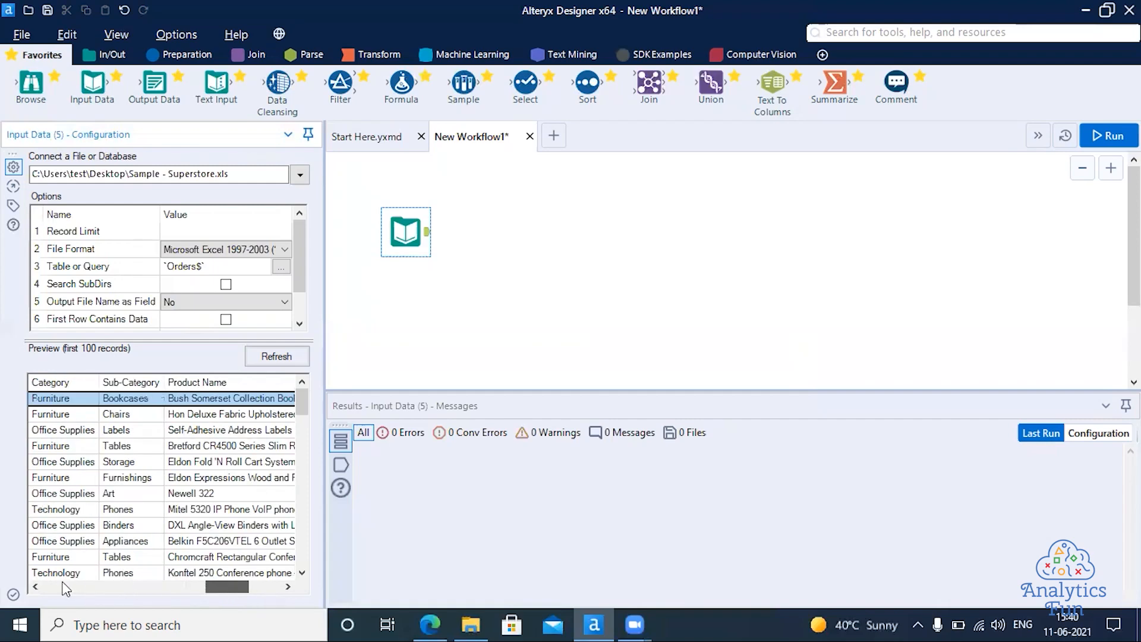
{"action": "left_click", "coordinate": [42, 588]}
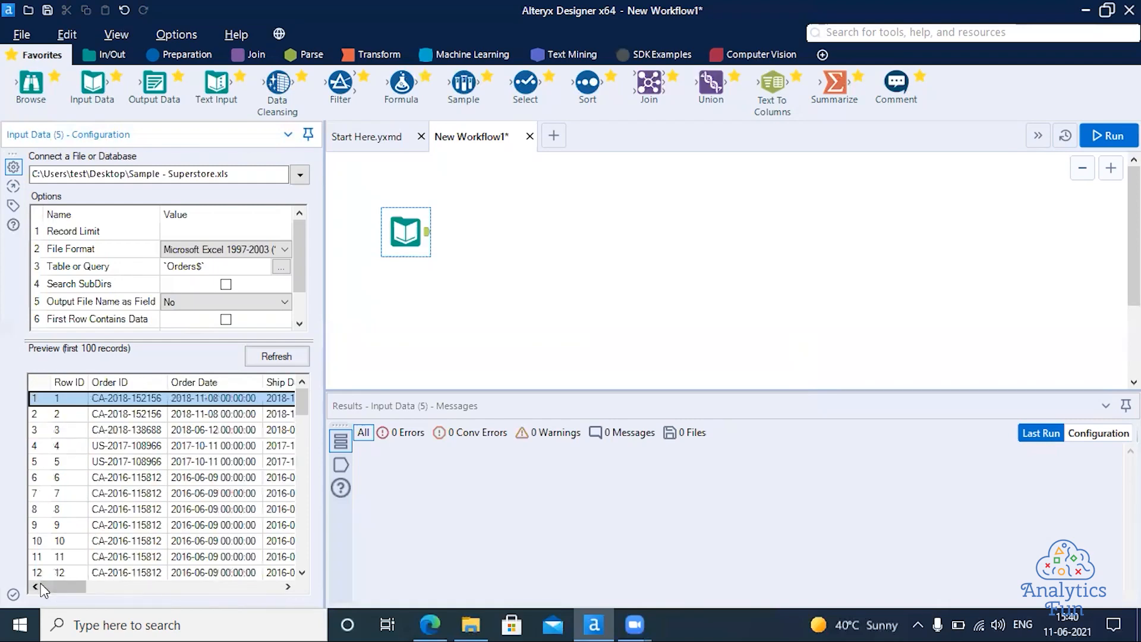
{"action": "left_click", "coordinate": [277, 356]}
{"action": "left_click_drag", "start_coordinate": [349, 340], "coordinate": [348, 340]}
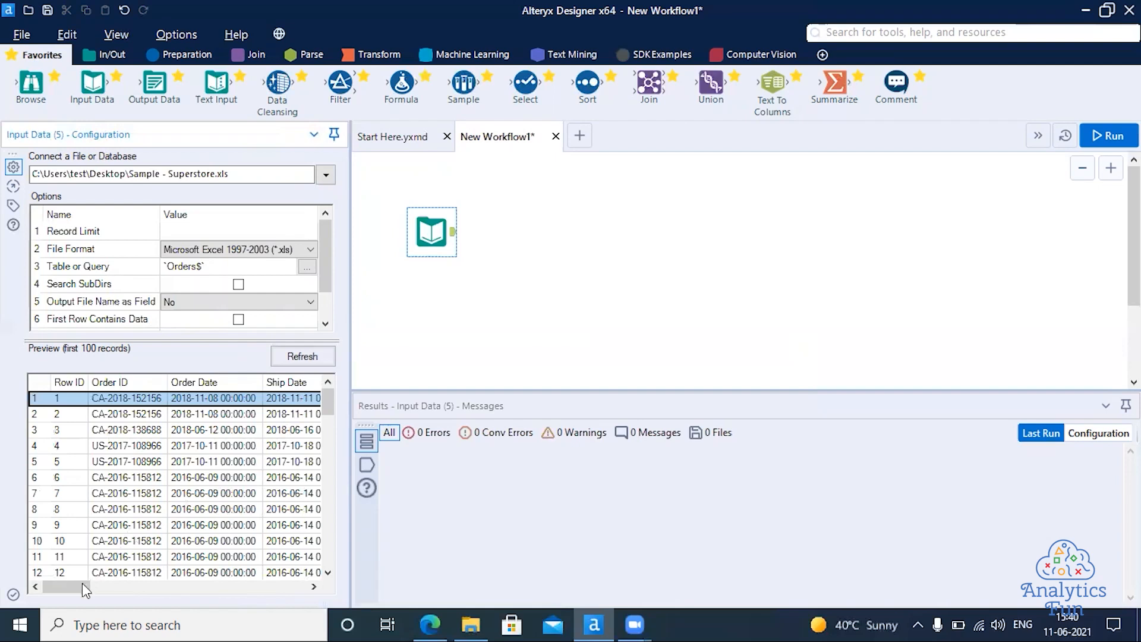
{"action": "left_click_drag", "start_coordinate": [82, 586], "coordinate": [104, 588]}
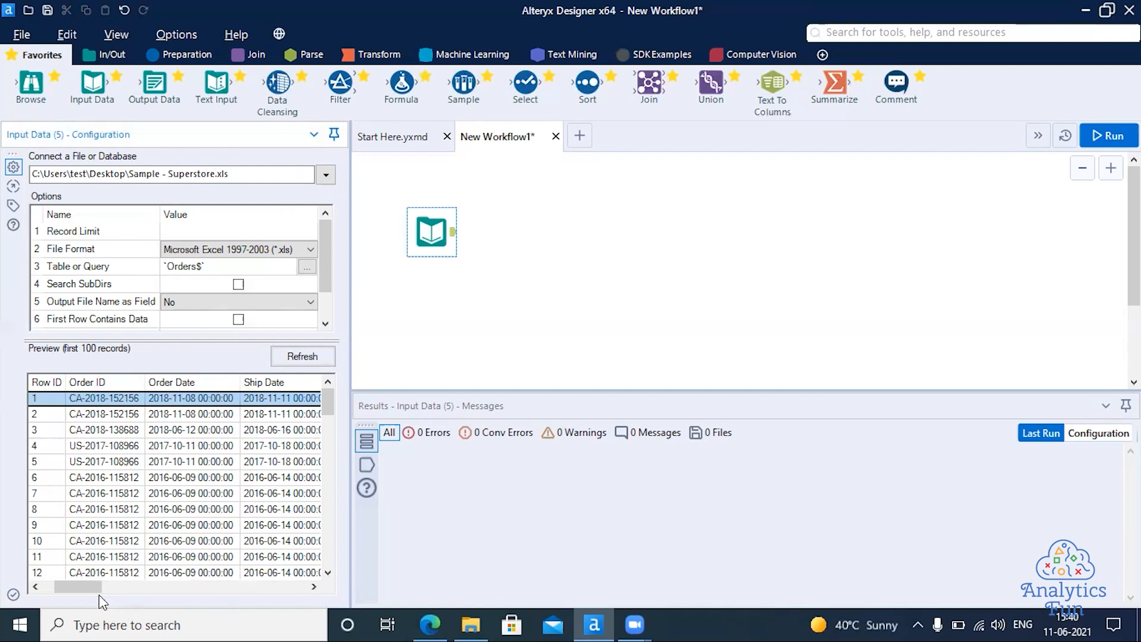
{"action": "left_click_drag", "start_coordinate": [113, 585], "coordinate": [195, 586]}
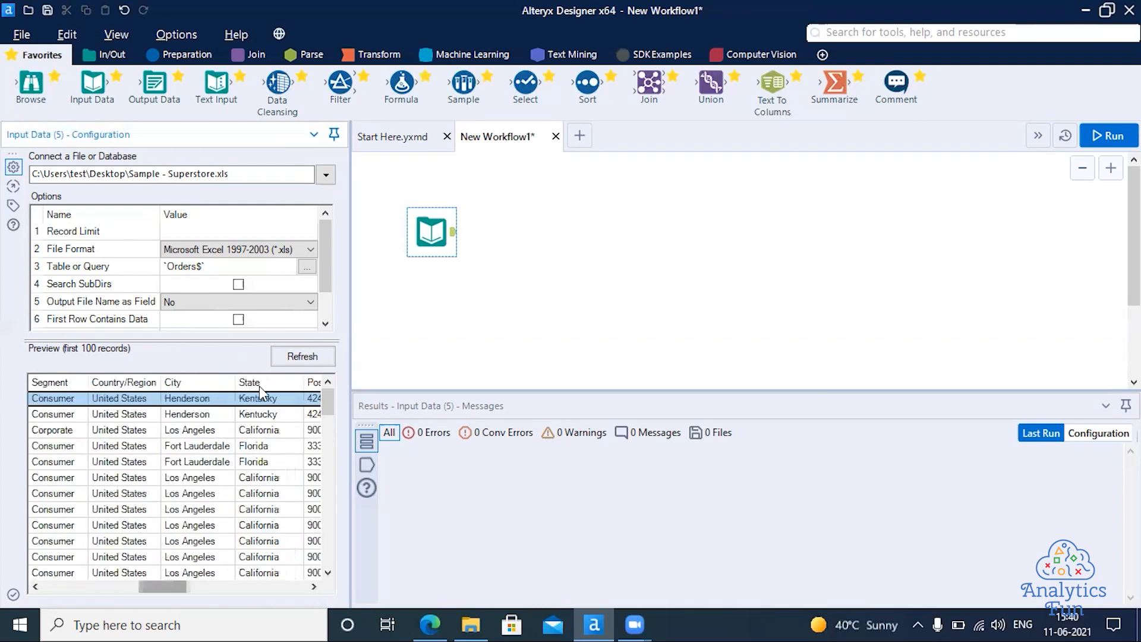
{"action": "left_click", "coordinate": [276, 451]}
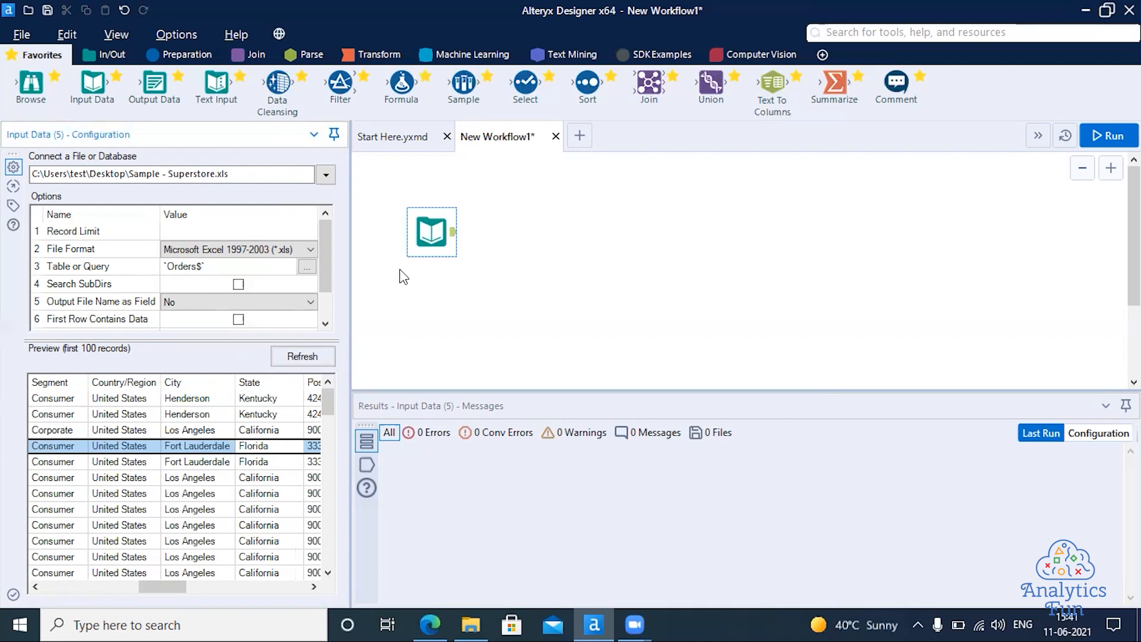
Step: Add a Filter tool connected to the Input Data tool and set its basic filter to a Range on Ship Date
{"action": "left_click_drag", "start_coordinate": [342, 90], "coordinate": [514, 231]}
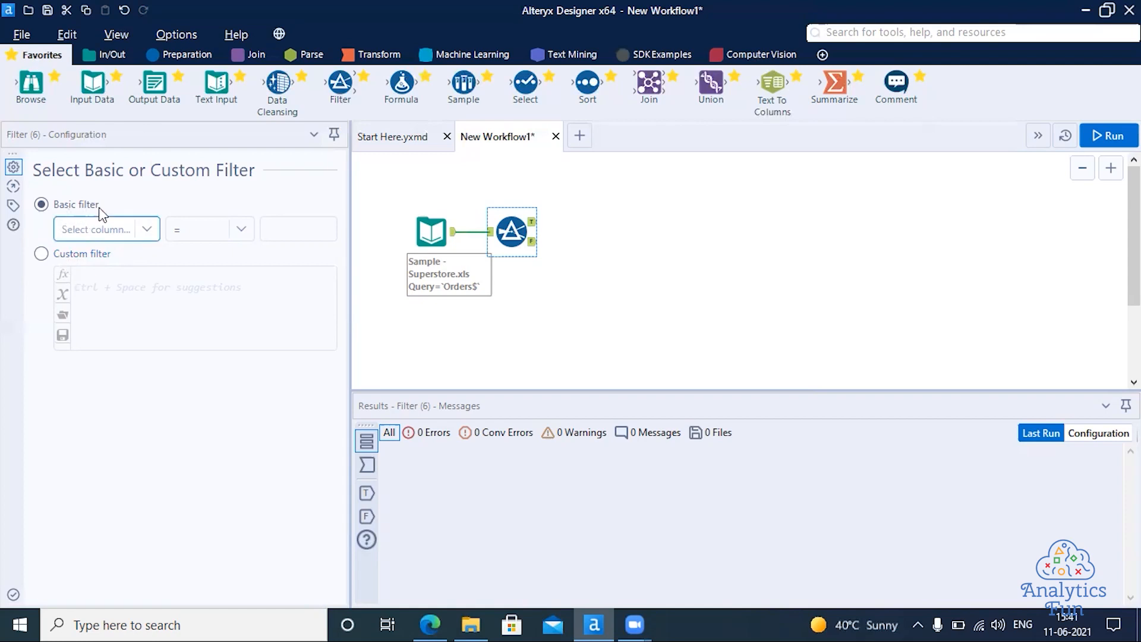
{"action": "left_click", "coordinate": [141, 232]}
{"action": "left_click", "coordinate": [101, 304]}
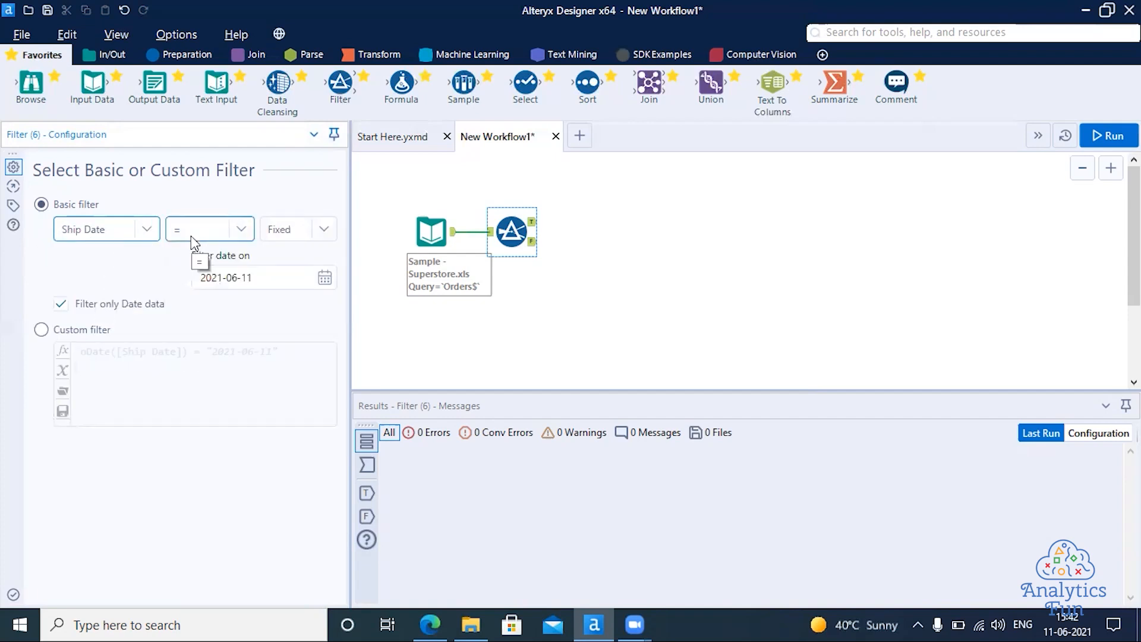
{"action": "left_click", "coordinate": [239, 231]}
{"action": "mouse_move", "coordinate": [248, 266]}
{"action": "left_mouse_down"}
{"action": "mouse_move", "coordinate": [250, 297]}
{"action": "mouse_move", "coordinate": [243, 262]}
{"action": "left_mouse_up"}
{"action": "scroll", "coordinate": [202, 368], "scroll_direction": "down", "scroll_amount": 1}
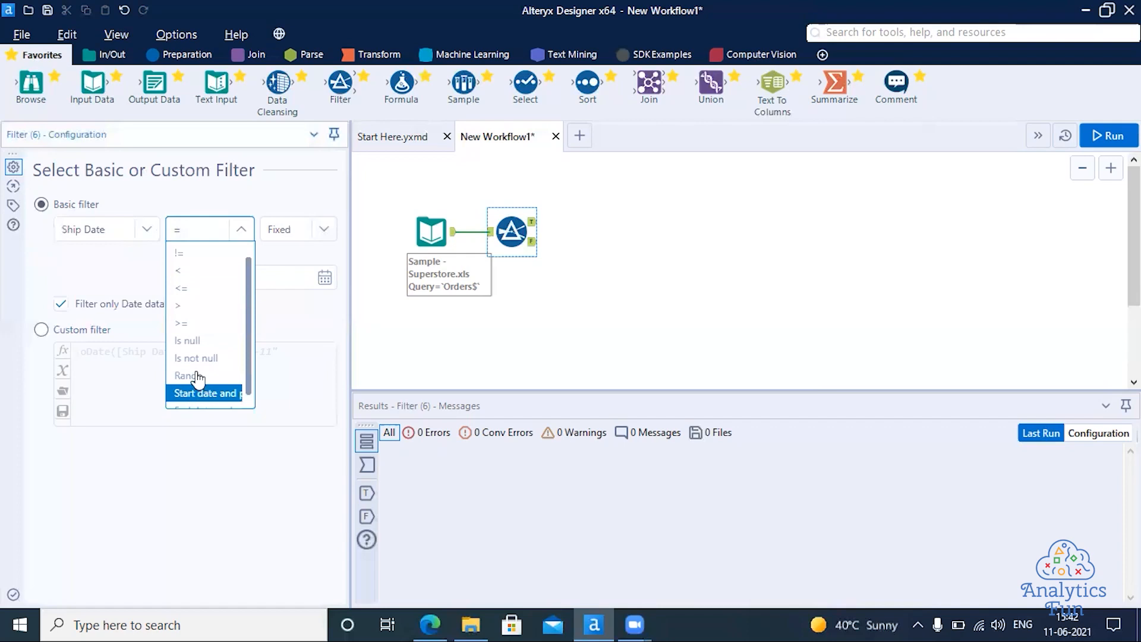
{"action": "left_click", "coordinate": [189, 375]}
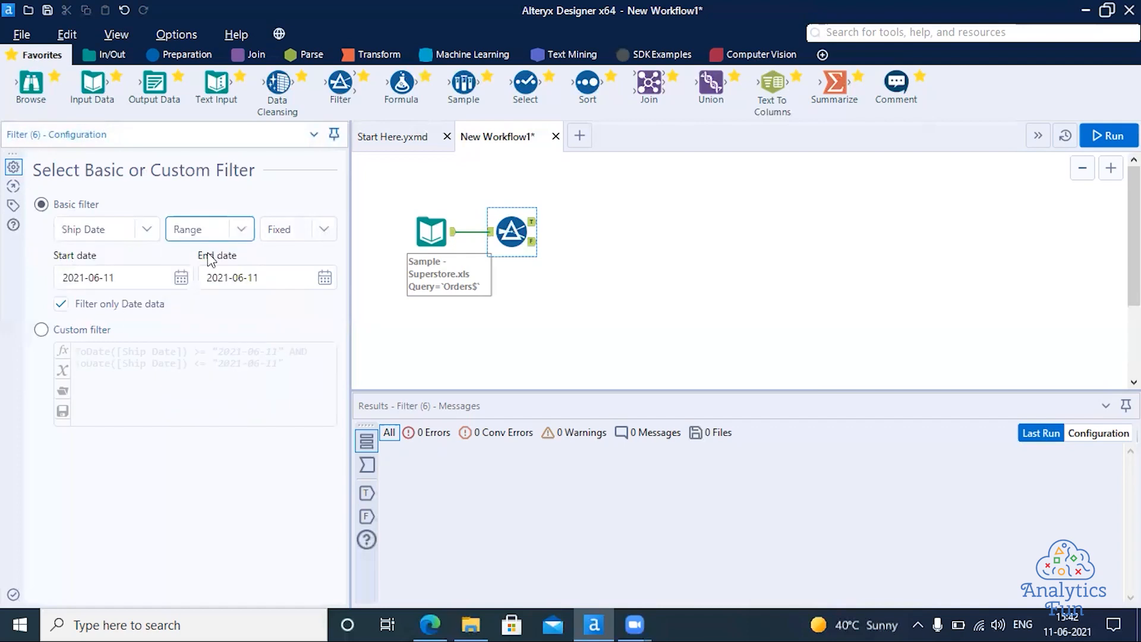
Step: Set the Ship Date range's start date to 2018-01-01
{"action": "left_click", "coordinate": [181, 278]}
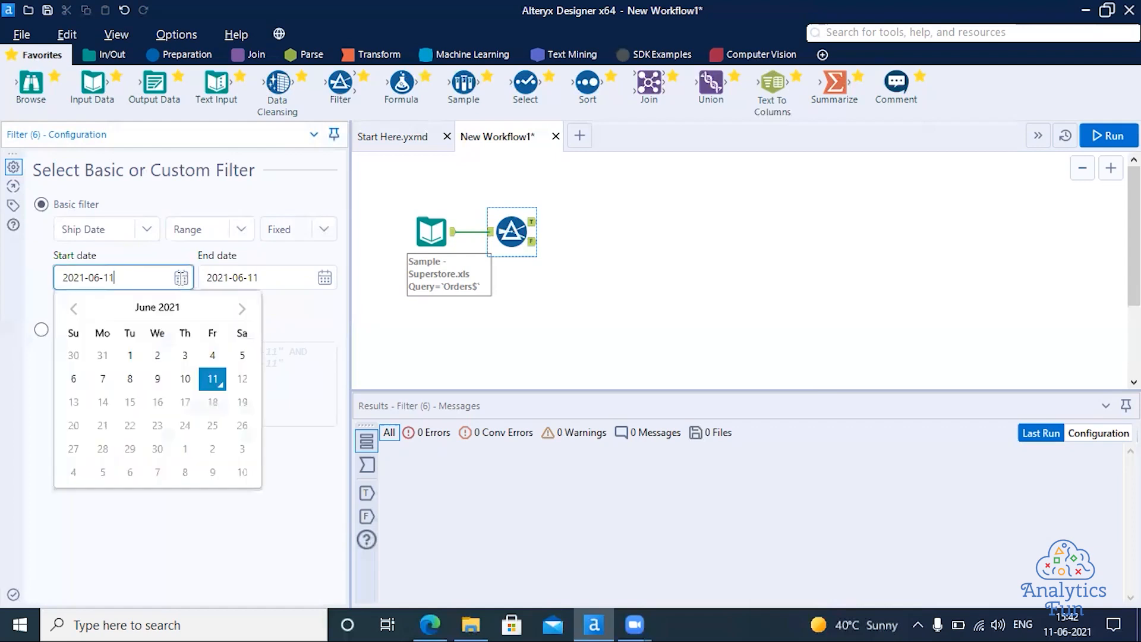
{"action": "left_click", "coordinate": [154, 308]}
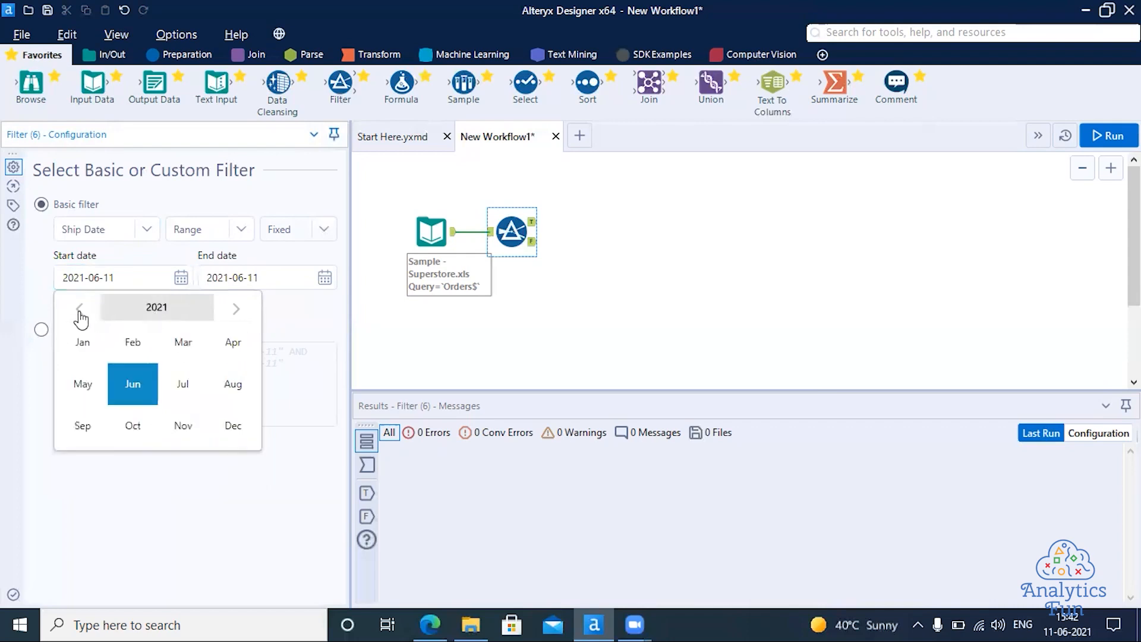
{"action": "left_click", "coordinate": [79, 307]}
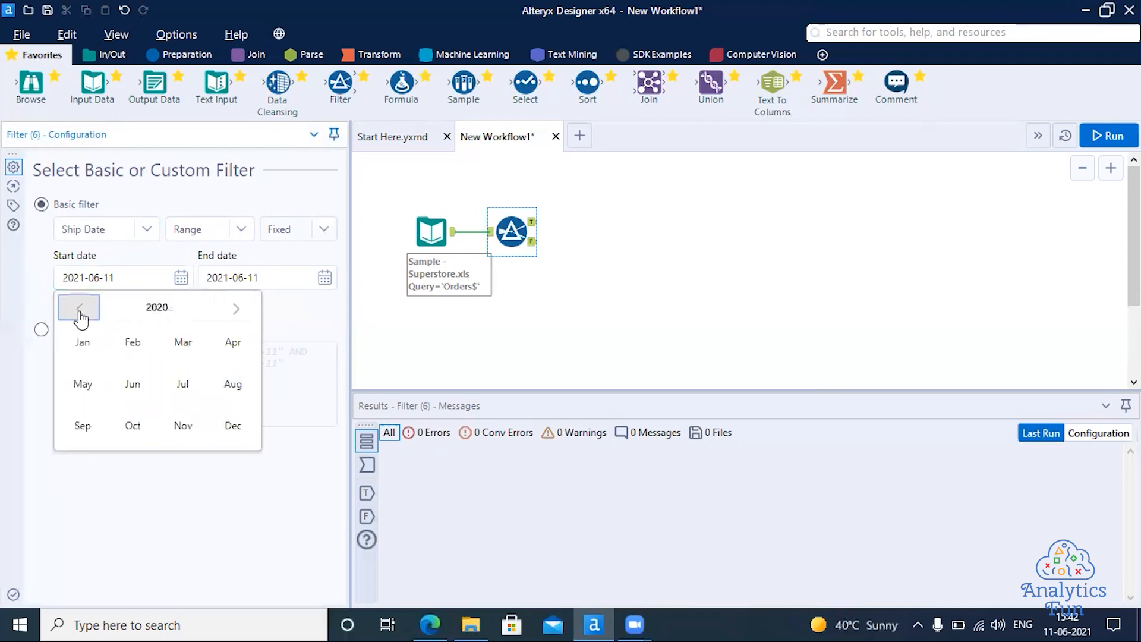
{"action": "left_click", "coordinate": [79, 310]}
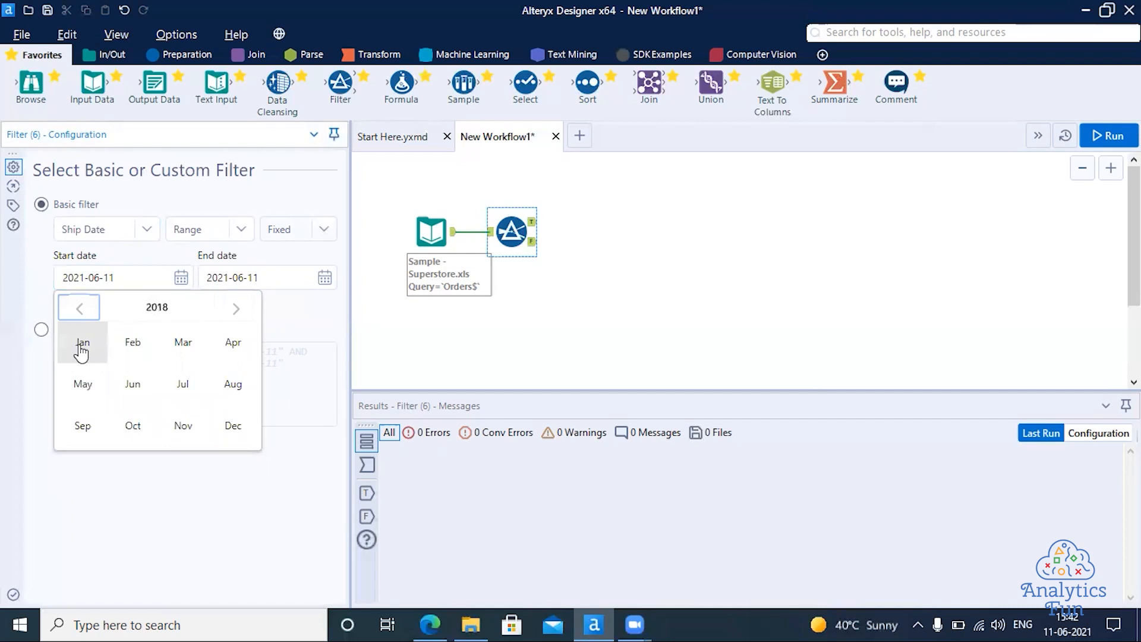
{"action": "left_click", "coordinate": [82, 350]}
{"action": "left_click", "coordinate": [102, 355]}
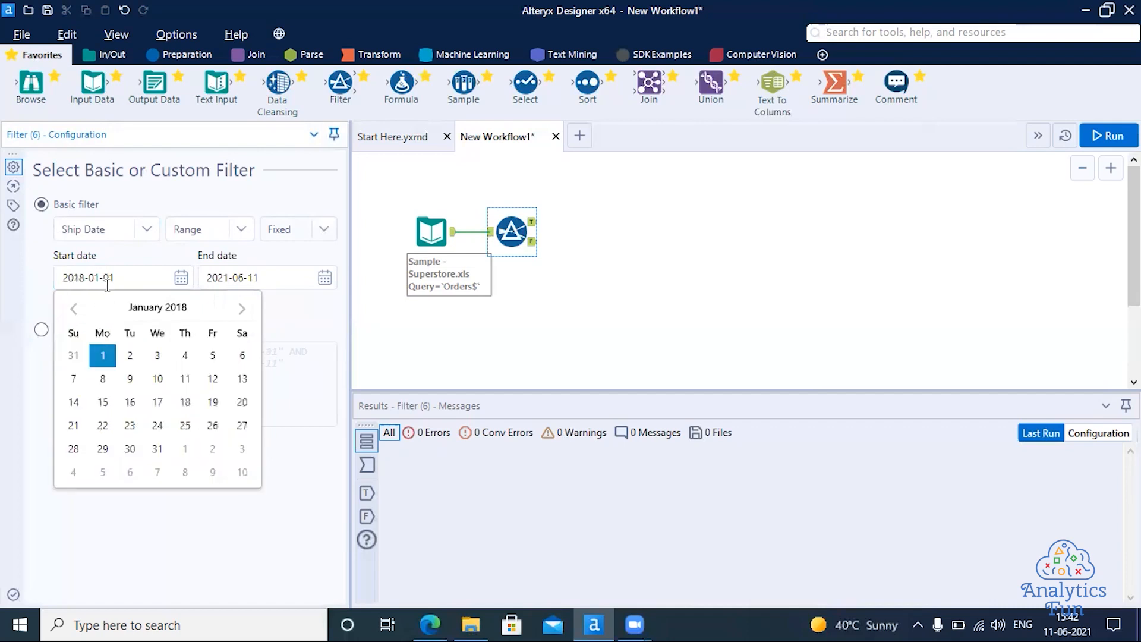
Step: Set the Ship Date range's end date to 2018-12-31 and apply the filter configuration
{"action": "left_click", "coordinate": [300, 278]}
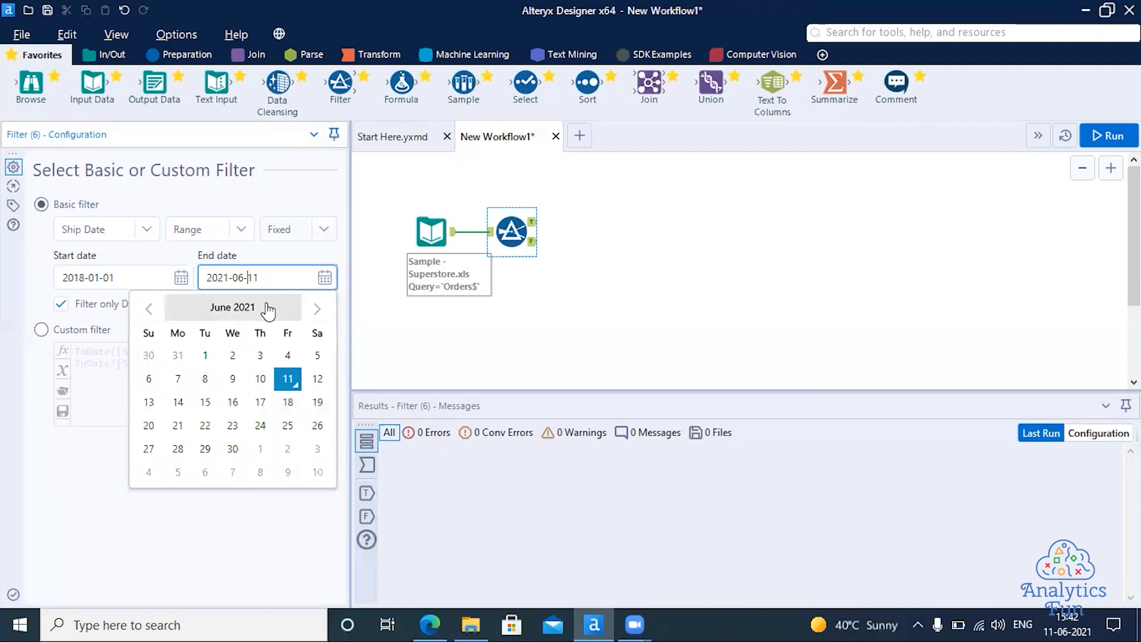
{"action": "left_click", "coordinate": [174, 315]}
{"action": "left_click", "coordinate": [165, 315]}
{"action": "left_click", "coordinate": [165, 315]}
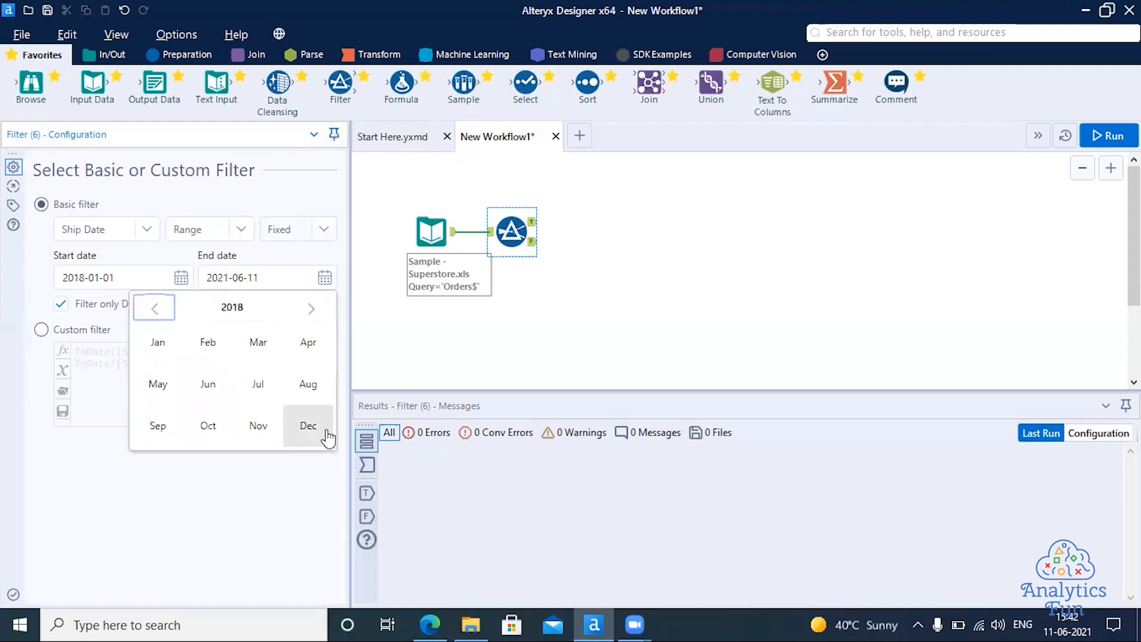
{"action": "left_click", "coordinate": [304, 425]}
{"action": "left_click", "coordinate": [178, 472]}
{"action": "left_click", "coordinate": [112, 280]}
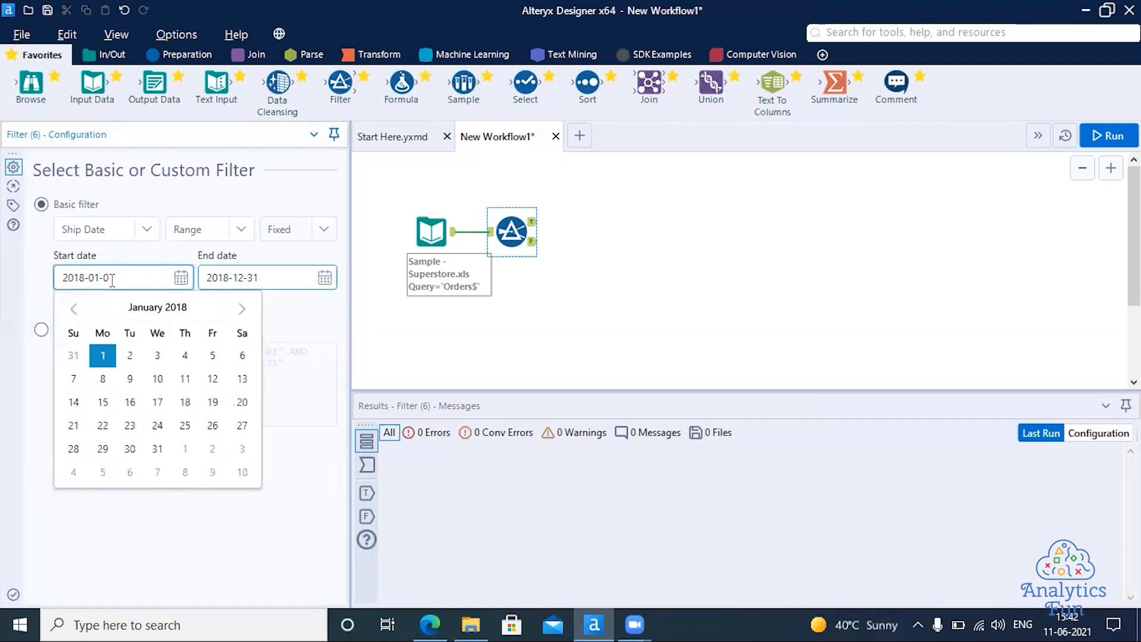
{"action": "left_click", "coordinate": [247, 278]}
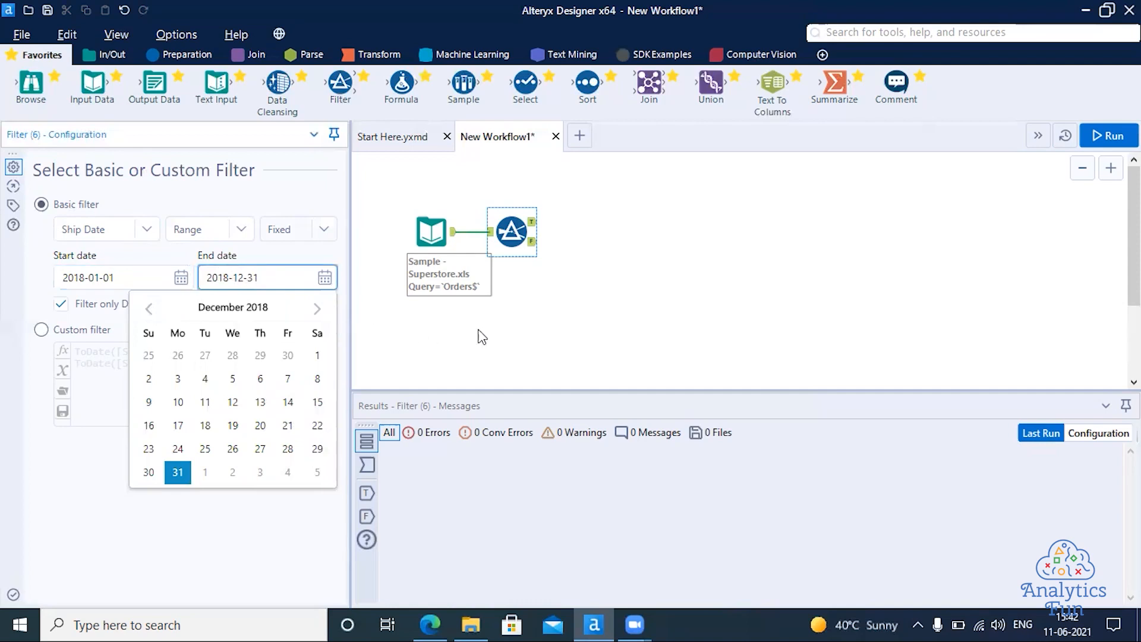
{"action": "left_click", "coordinate": [505, 324]}
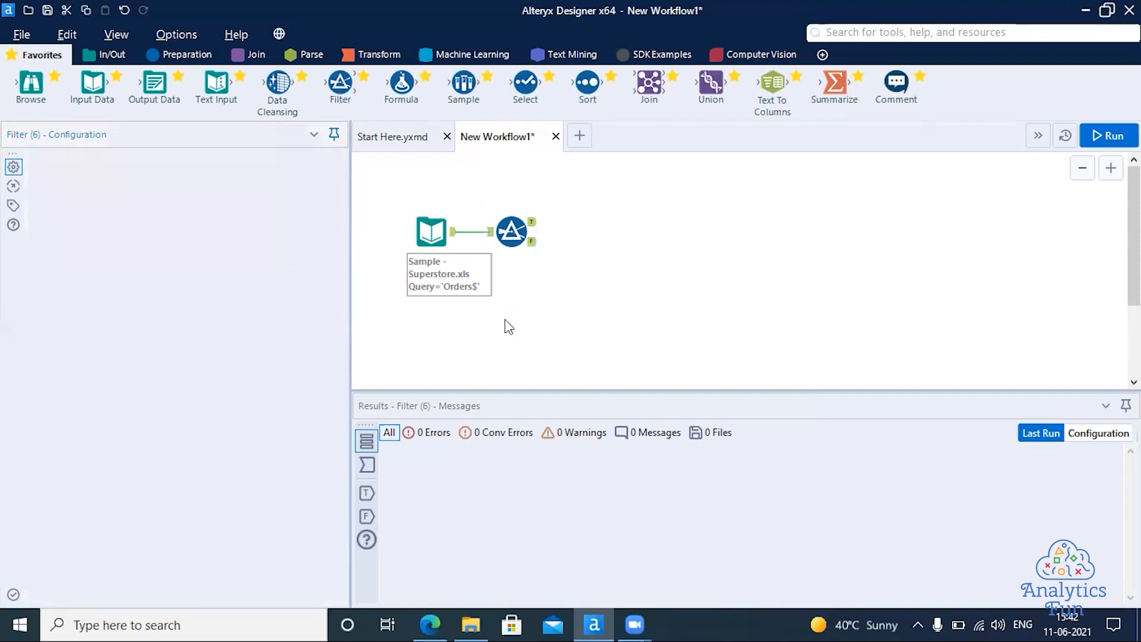
Step: Run the workflow and dismiss its completion message, opting not to show that message again
{"action": "left_click", "coordinate": [1106, 135]}
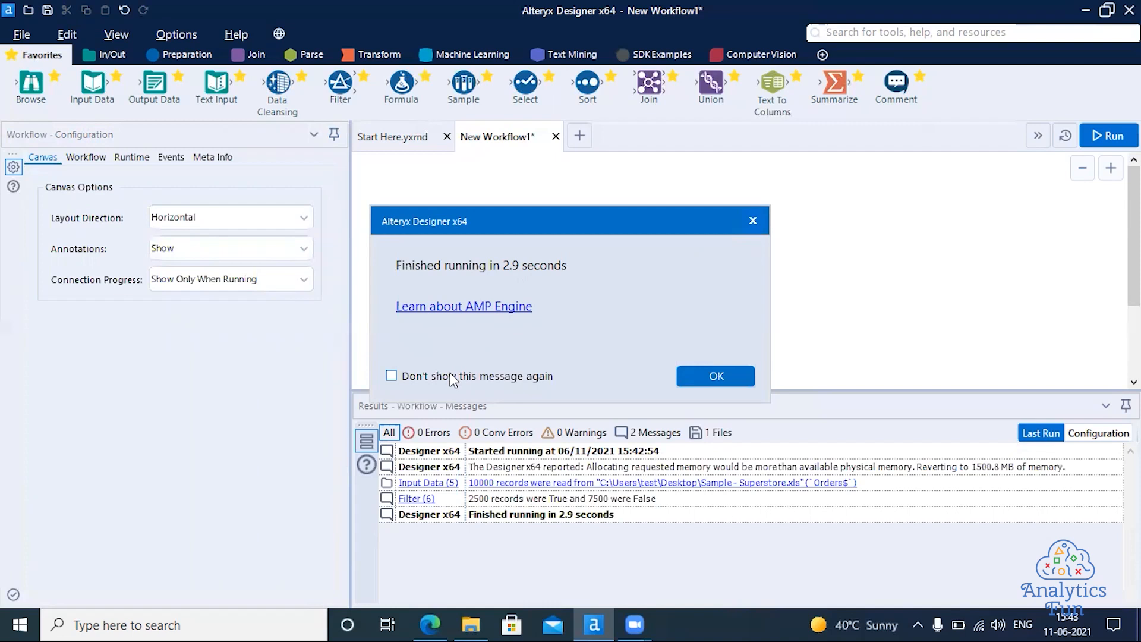
{"action": "left_click", "coordinate": [395, 377]}
{"action": "left_click", "coordinate": [725, 376]}
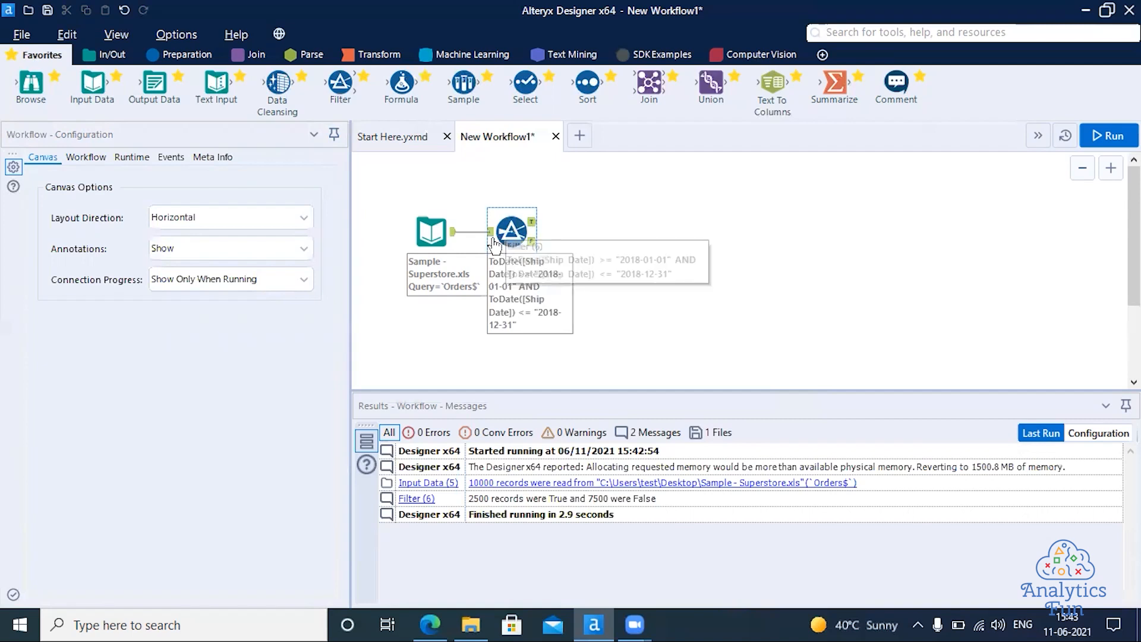
Step: Examine the Ship Date values in the Filter tool's input, True output and False output records
{"action": "left_click", "coordinate": [492, 239]}
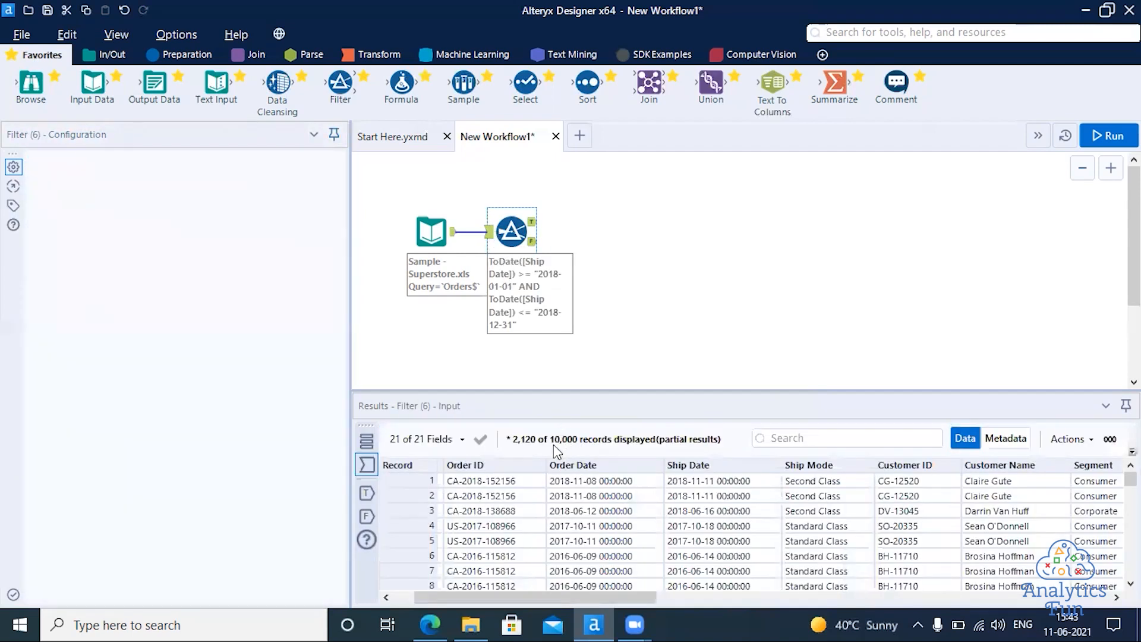
{"action": "left_click", "coordinate": [534, 223]}
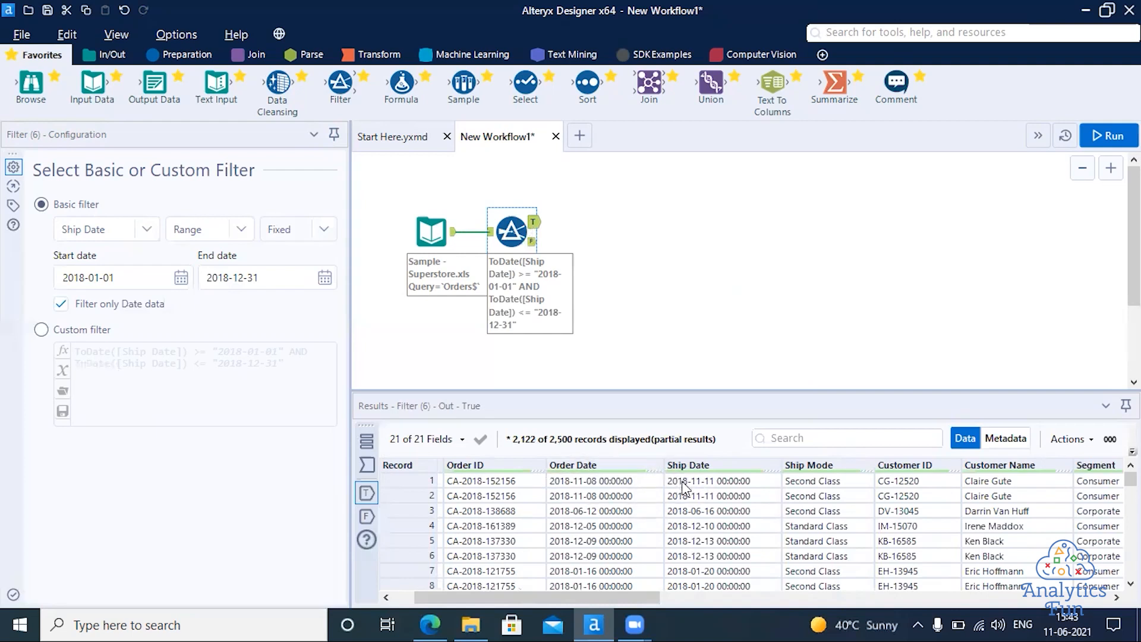
{"action": "scroll", "coordinate": [683, 512], "scroll_direction": "down", "scroll_amount": 2}
{"action": "scroll", "coordinate": [687, 551], "scroll_direction": "down", "scroll_amount": 4}
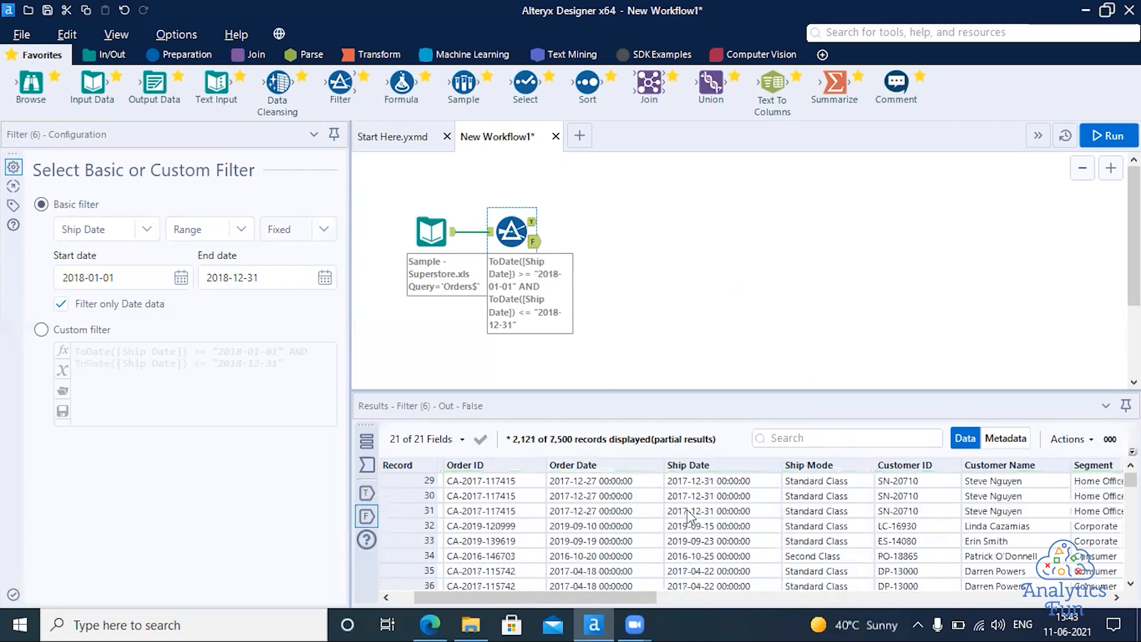
{"action": "scroll", "coordinate": [688, 517], "scroll_direction": "down", "scroll_amount": 3}
{"action": "scroll", "coordinate": [689, 505], "scroll_direction": "down", "scroll_amount": 2}
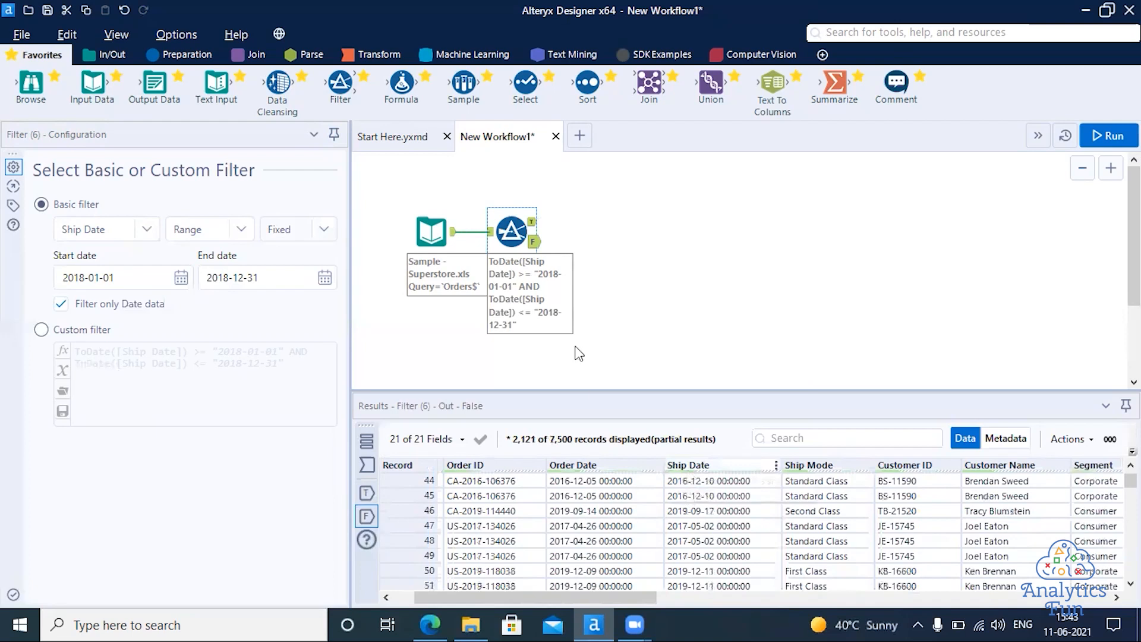
Step: Compare the record counts of the Ship Date filter's input, True output and False output
{"action": "left_click", "coordinate": [532, 224]}
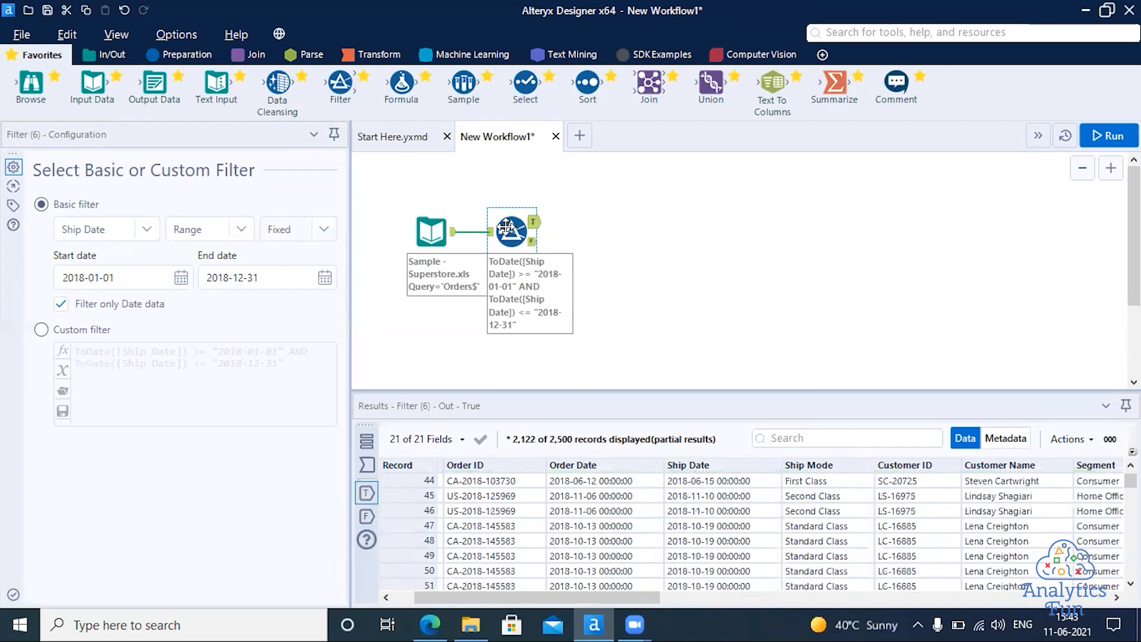
{"action": "left_click", "coordinate": [534, 242]}
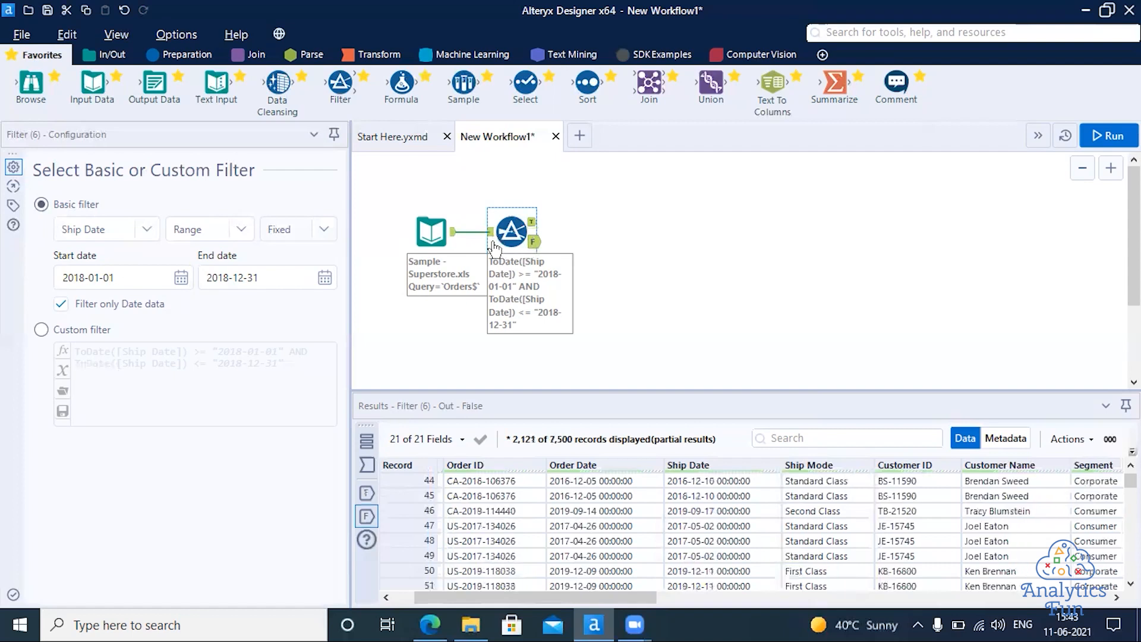
{"action": "left_click", "coordinate": [489, 234]}
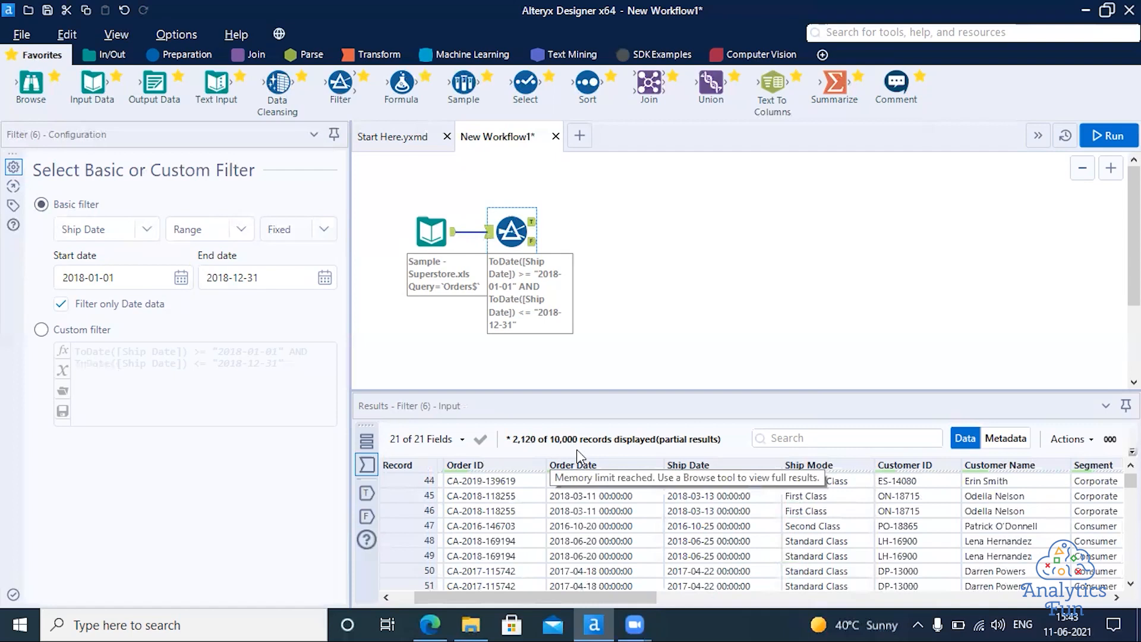
{"action": "left_click", "coordinate": [532, 227]}
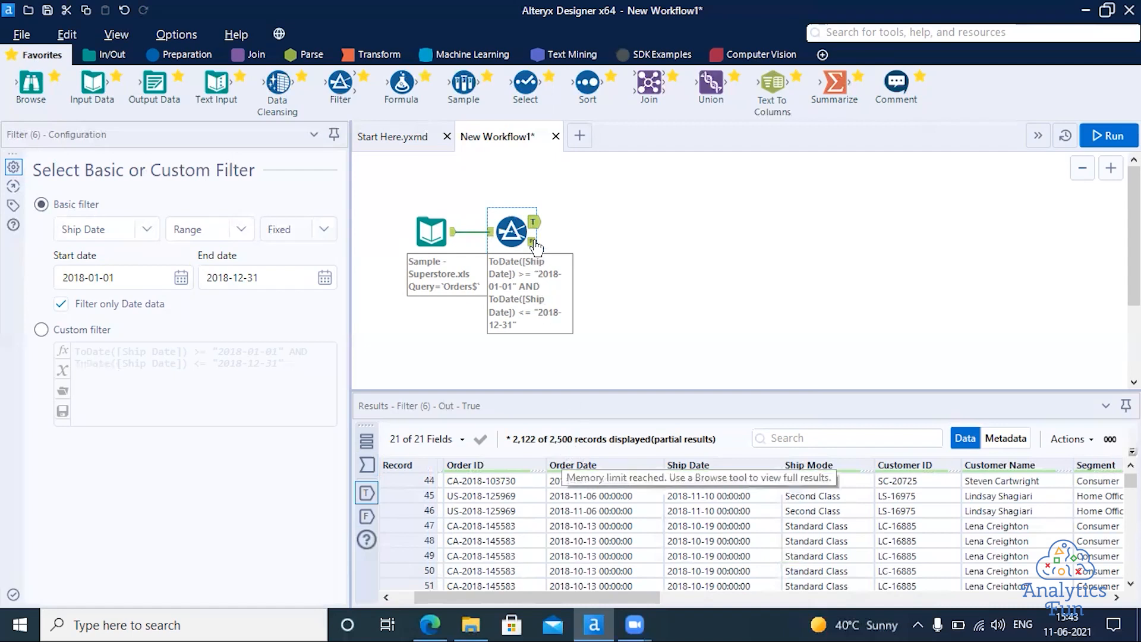
{"action": "left_click", "coordinate": [534, 243]}
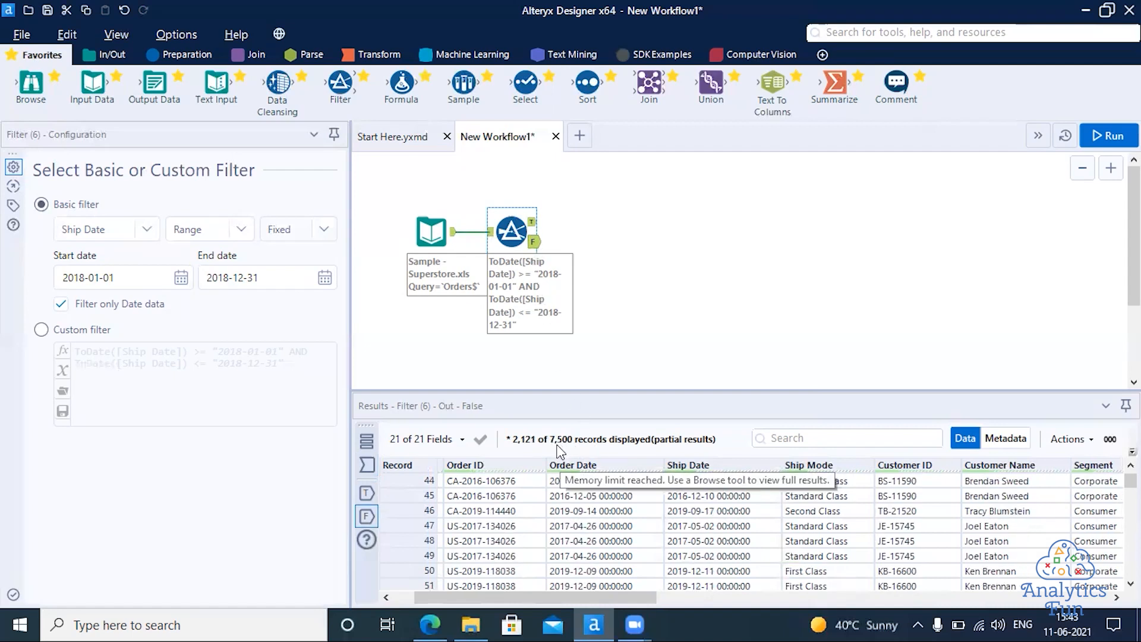
{"action": "left_click", "coordinate": [533, 225]}
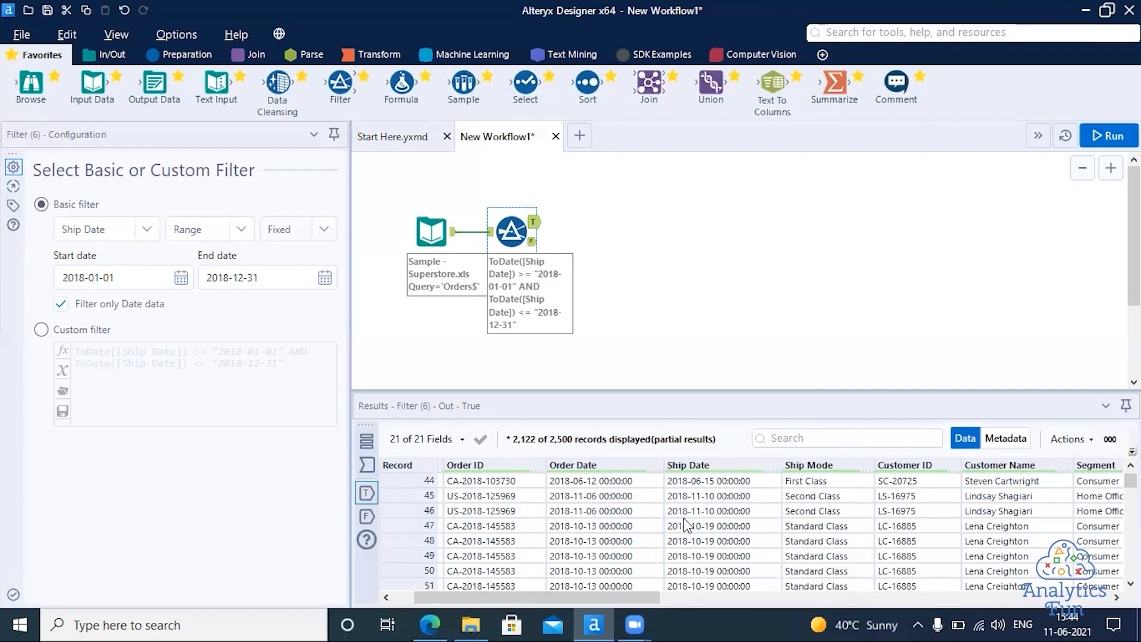
Step: Add a second Filter tool to the Ship Date filter's True output with Category Equals Furniture, and run the workflow
{"action": "left_click_drag", "start_coordinate": [340, 90], "coordinate": [603, 226]}
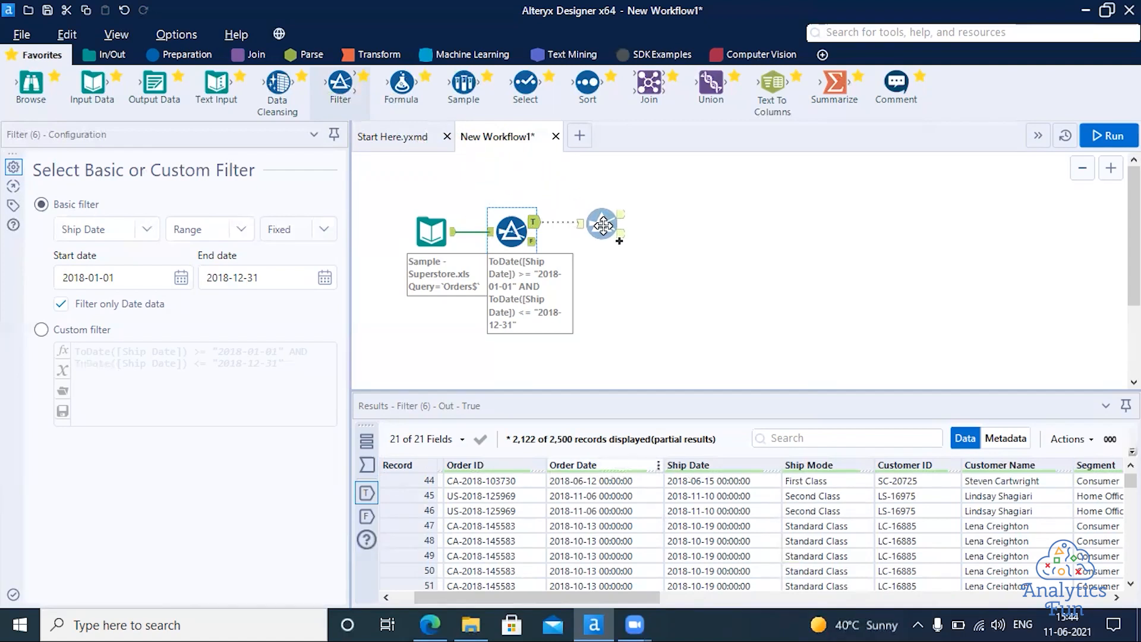
{"action": "left_click_drag", "start_coordinate": [603, 226], "coordinate": [601, 223]}
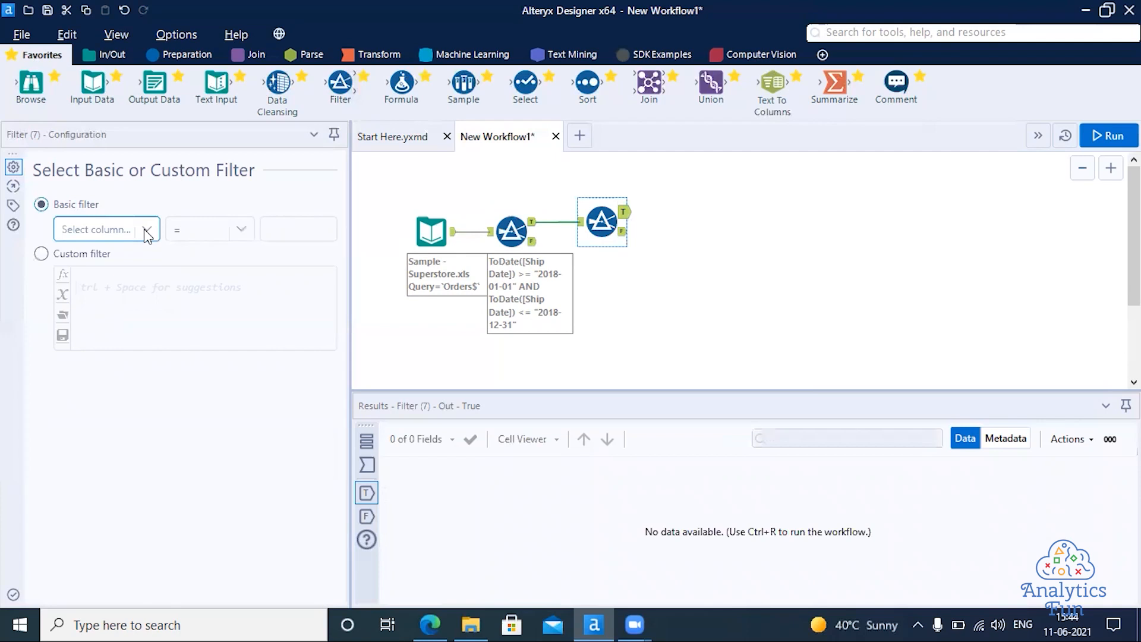
{"action": "left_click", "coordinate": [107, 229]}
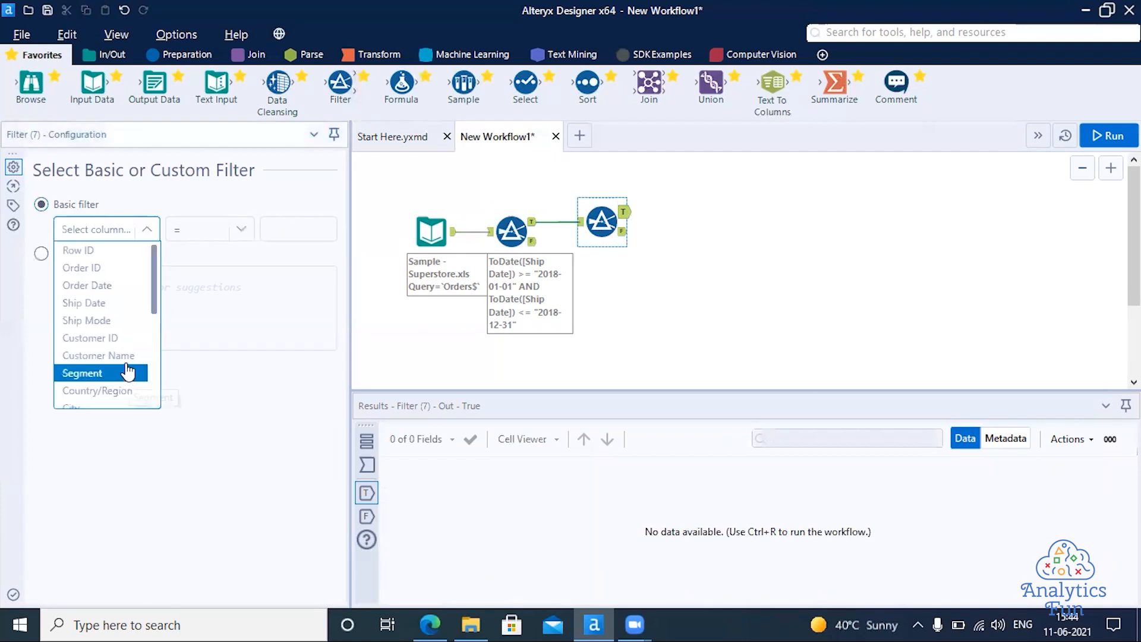
{"action": "scroll", "coordinate": [112, 356], "scroll_direction": "down", "scroll_amount": 2}
{"action": "scroll", "coordinate": [107, 348], "scroll_direction": "down", "scroll_amount": 2}
{"action": "left_click", "coordinate": [106, 335]}
{"action": "left_click", "coordinate": [291, 233]}
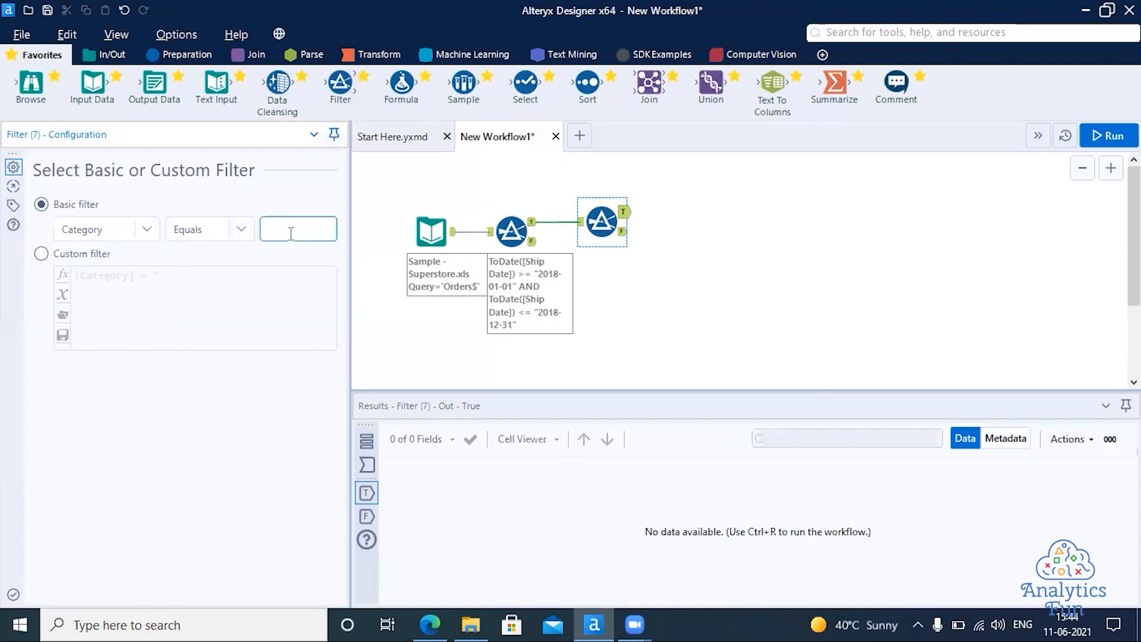
{"action": "type", "text": "Furniture"}
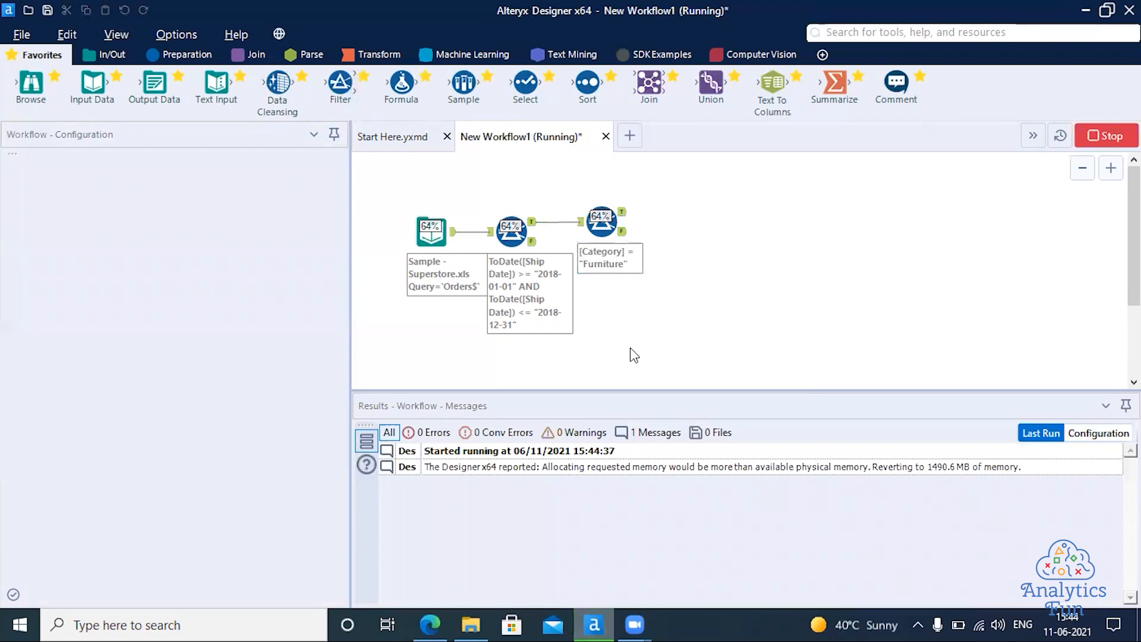
Step: Check the Category values throughout the second filter's True output
{"action": "left_click", "coordinate": [614, 231]}
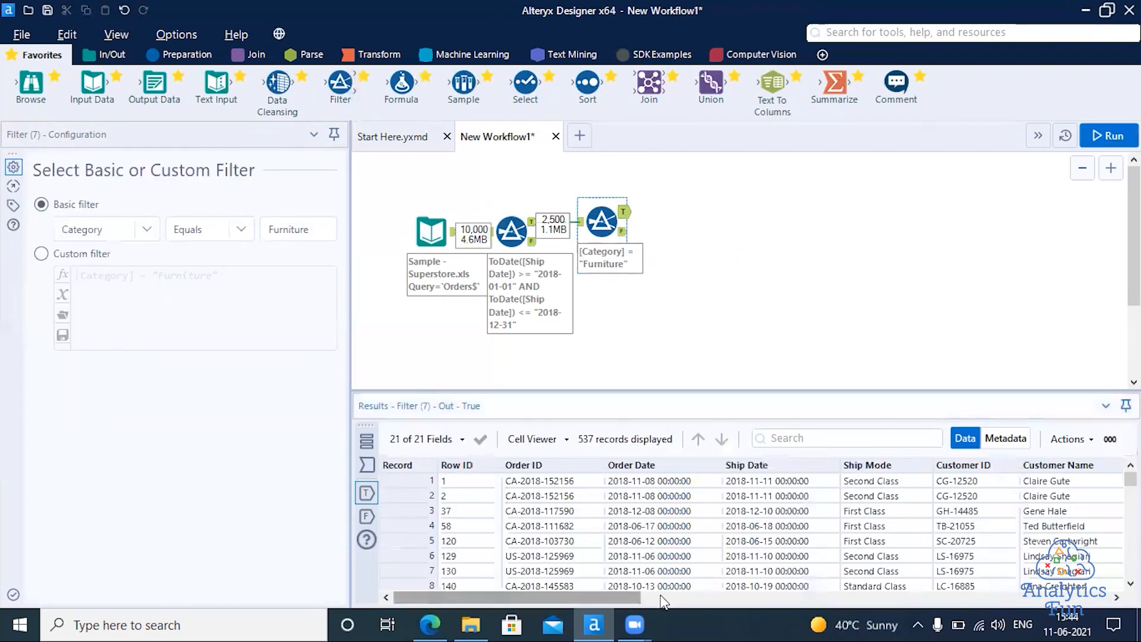
{"action": "left_click", "coordinate": [711, 596]}
{"action": "left_click", "coordinate": [832, 598]}
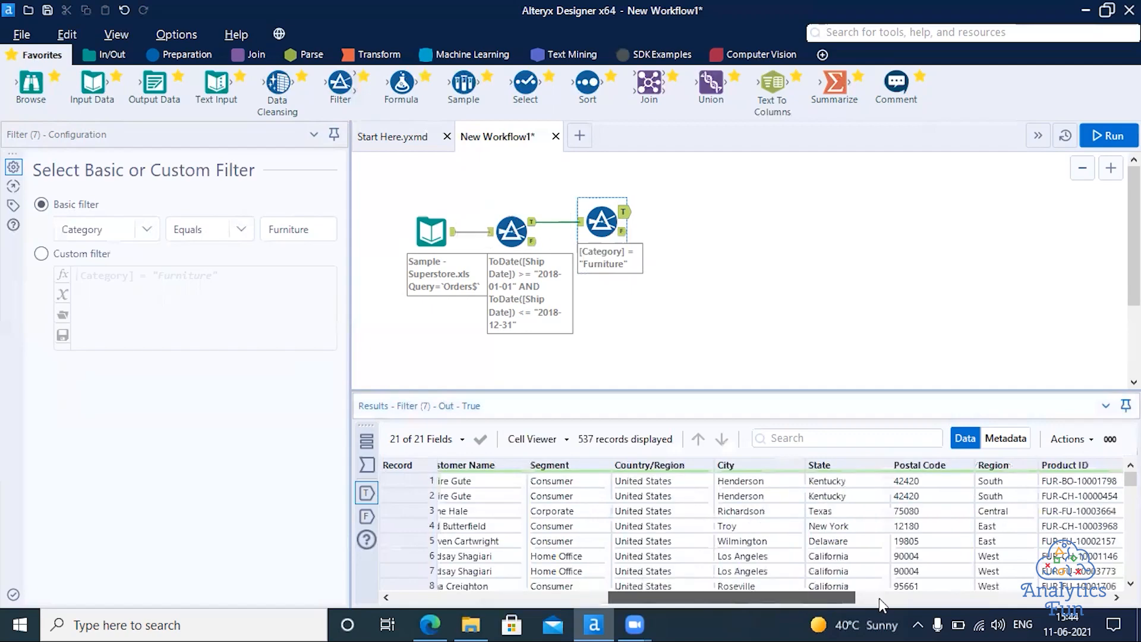
{"action": "left_click", "coordinate": [923, 598]}
{"action": "scroll", "coordinate": [962, 510], "scroll_direction": "down", "scroll_amount": 3}
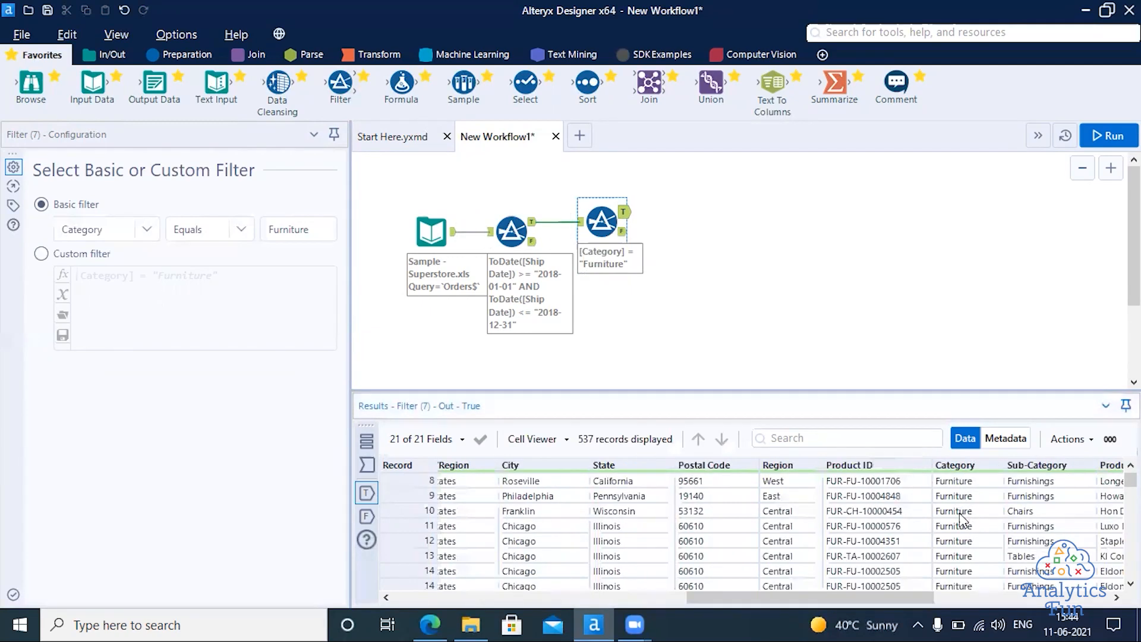
{"action": "scroll", "coordinate": [959, 537], "scroll_direction": "down", "scroll_amount": 5}
{"action": "scroll", "coordinate": [959, 516], "scroll_direction": "down", "scroll_amount": 5}
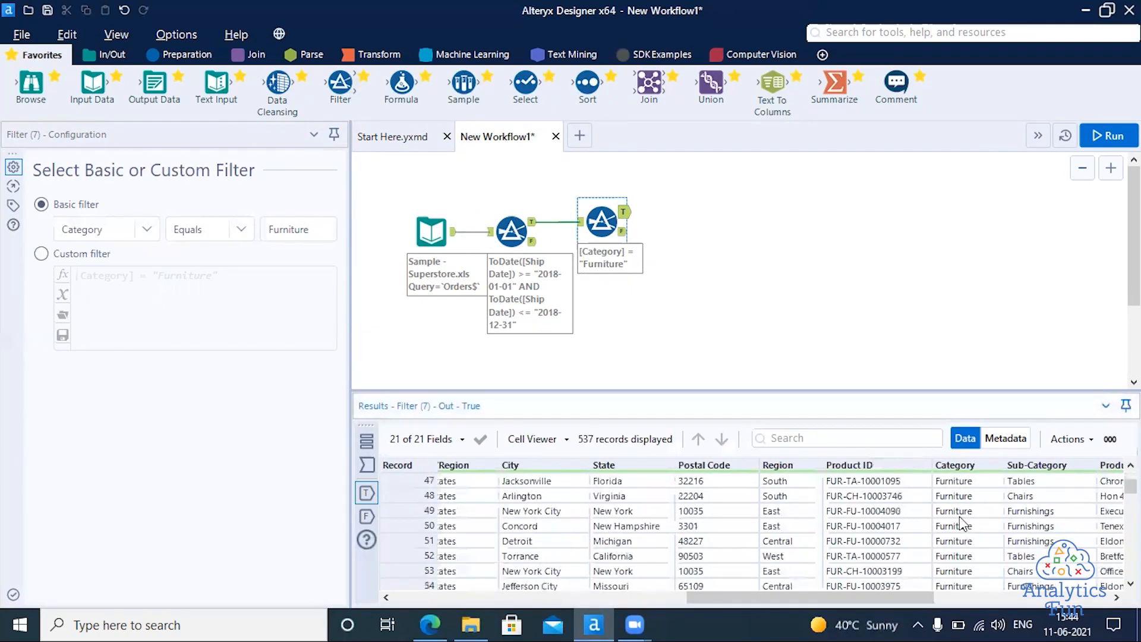
Step: Change the Category filter value to lowercase furniture, run the workflow and review the filter's True output
{"action": "left_click", "coordinate": [294, 234]}
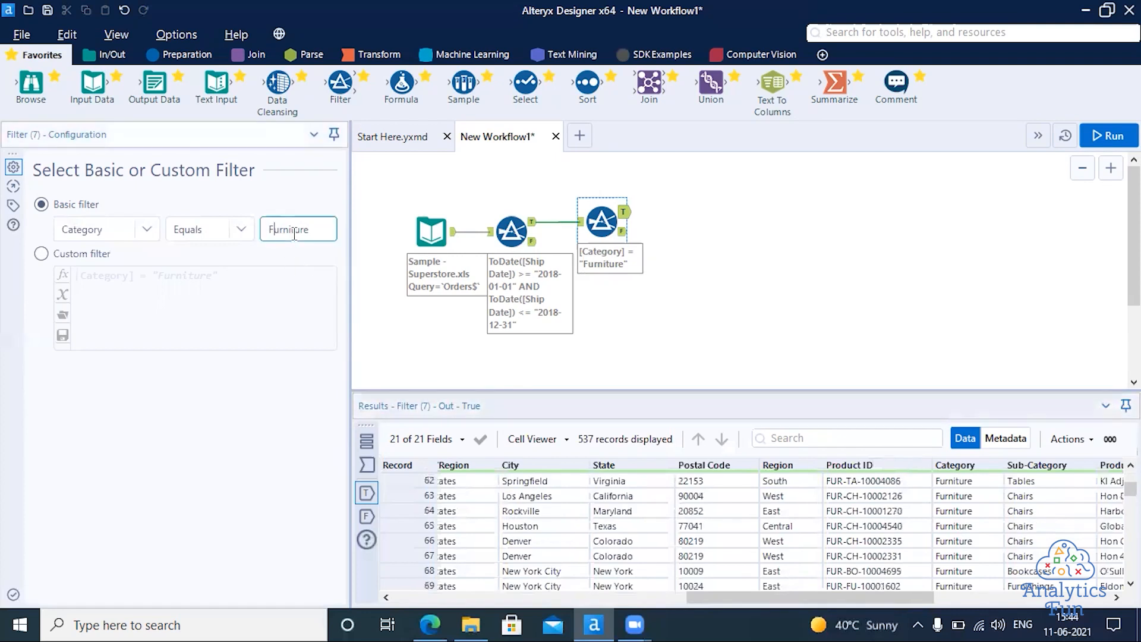
{"action": "key", "text": "BackSpace"}
{"action": "type", "text": "f"}
{"action": "left_click", "coordinate": [1096, 134]}
{"action": "left_click", "coordinate": [878, 222]}
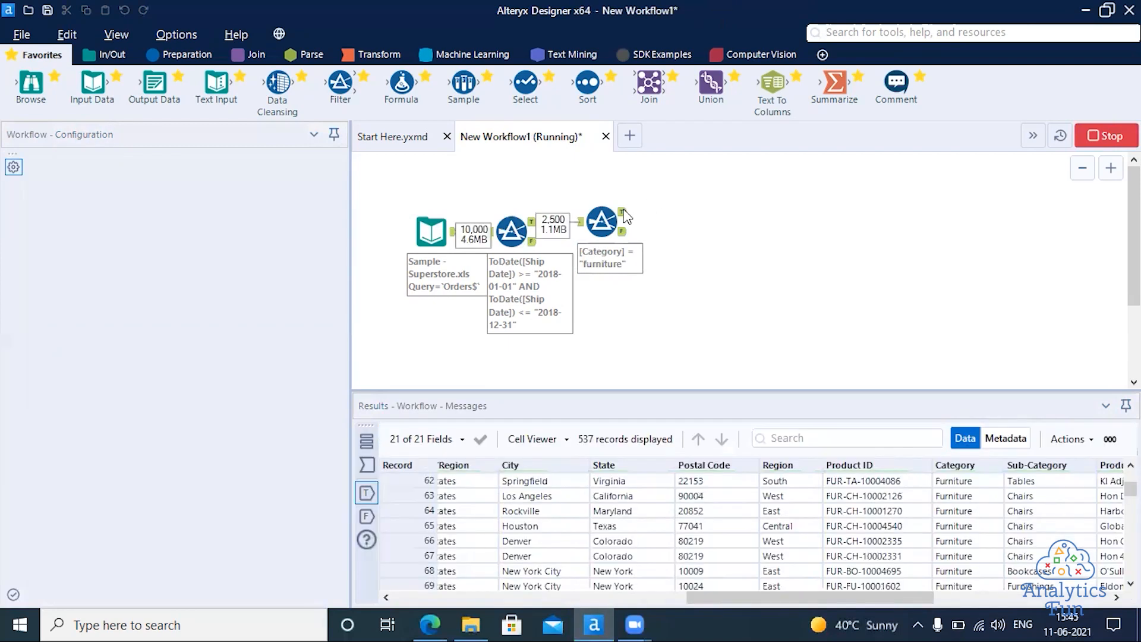
{"action": "left_click", "coordinate": [621, 212]}
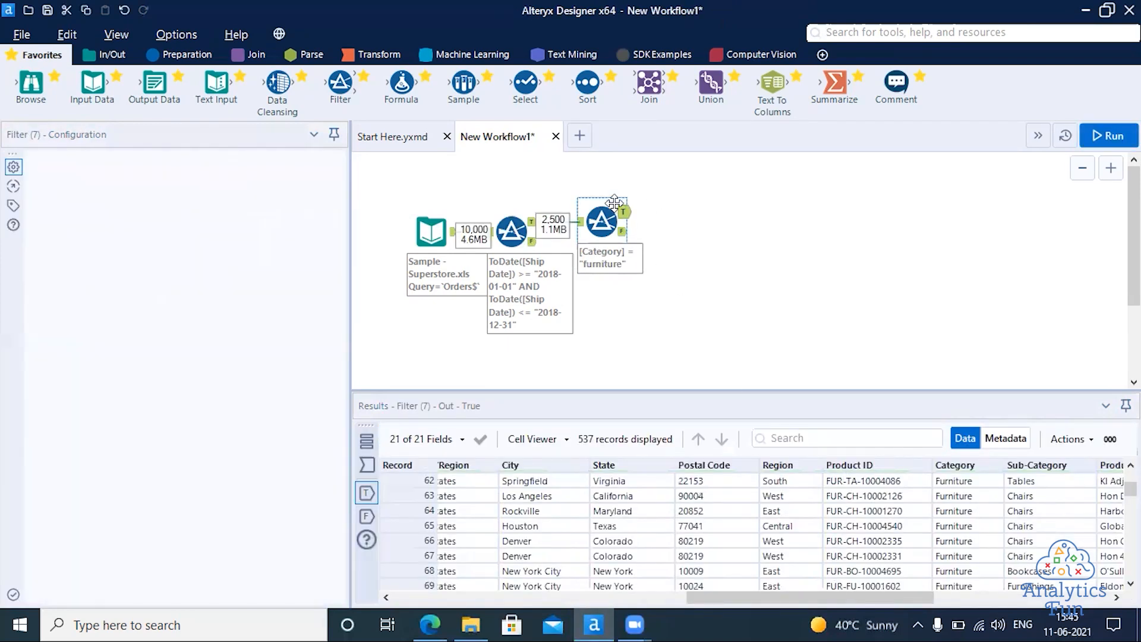
{"action": "left_click", "coordinate": [958, 482]}
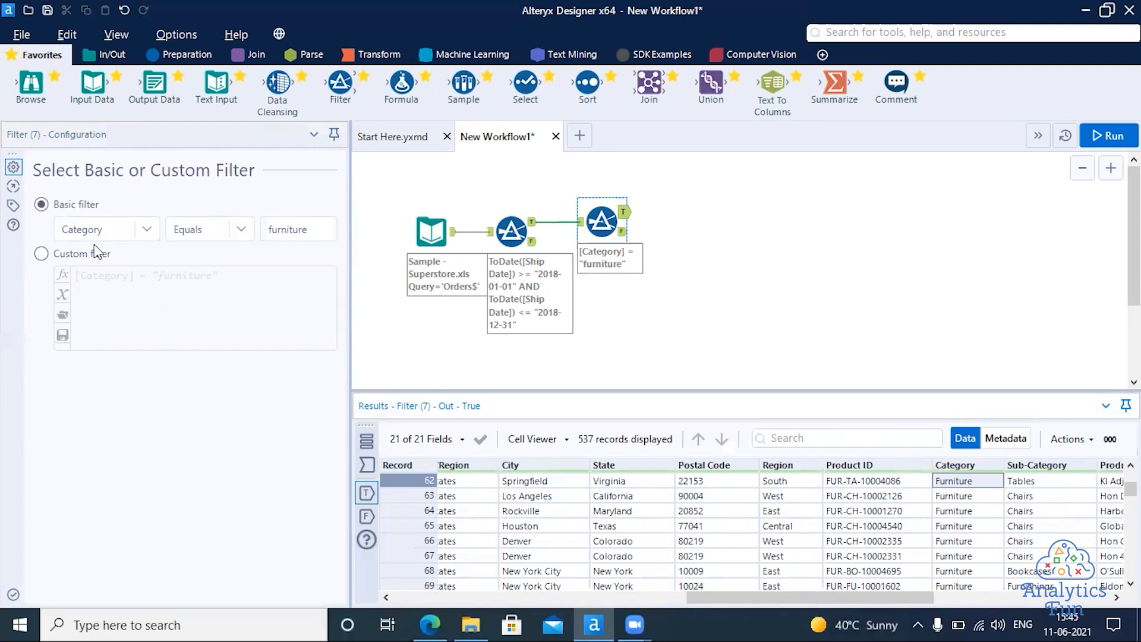
{"action": "left_click", "coordinate": [300, 230]}
Step: Look through the State column of the Category filter's True output and highlight the Florida records
{"action": "mouse_move", "coordinate": [885, 600]}
{"action": "left_mouse_down"}
{"action": "mouse_move", "coordinate": [1067, 600]}
{"action": "mouse_move", "coordinate": [896, 602]}
{"action": "left_mouse_up"}
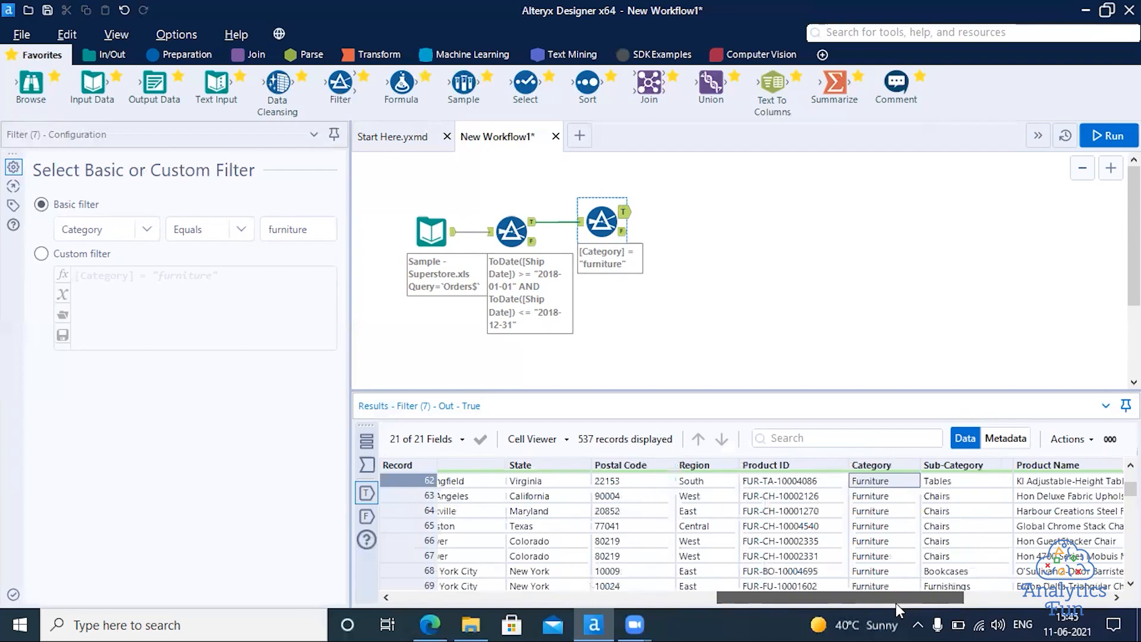
{"action": "scroll", "coordinate": [570, 526], "scroll_direction": "left", "scroll_amount": 1}
{"action": "left_click", "coordinate": [579, 483]}
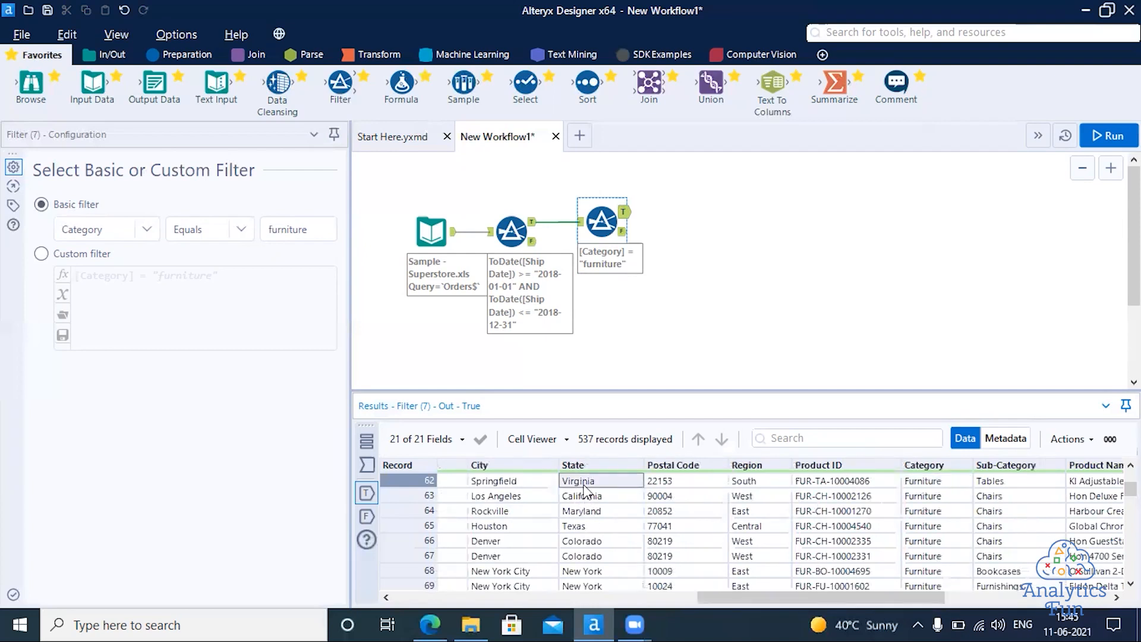
{"action": "scroll", "coordinate": [598, 553], "scroll_direction": "down", "scroll_amount": 3}
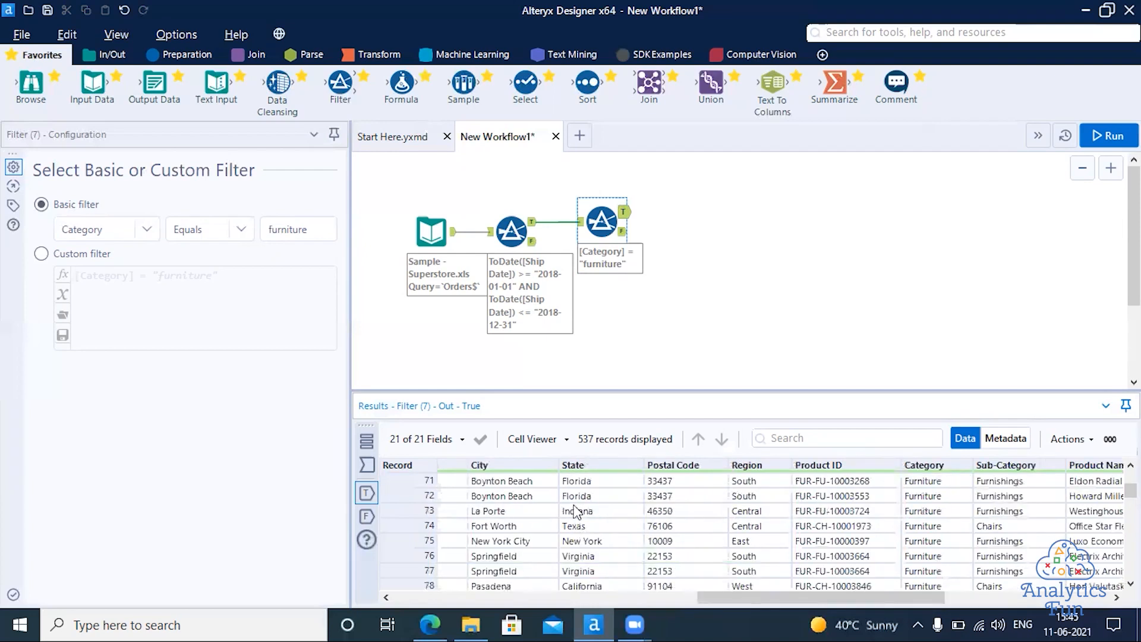
{"action": "scroll", "coordinate": [588, 535], "scroll_direction": "up", "scroll_amount": 1}
{"action": "left_click_drag", "start_coordinate": [584, 529], "coordinate": [588, 511]}
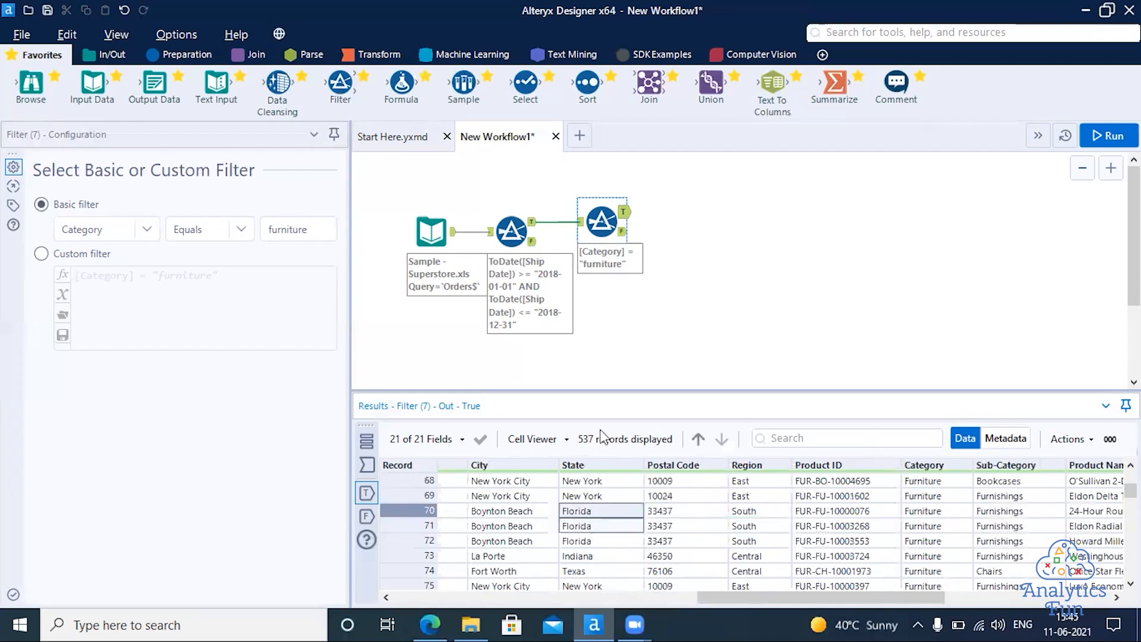
Step: Add a third Filter tool to the Category filter's True output and base its basic filter on State
{"action": "left_click_drag", "start_coordinate": [329, 88], "coordinate": [689, 212]}
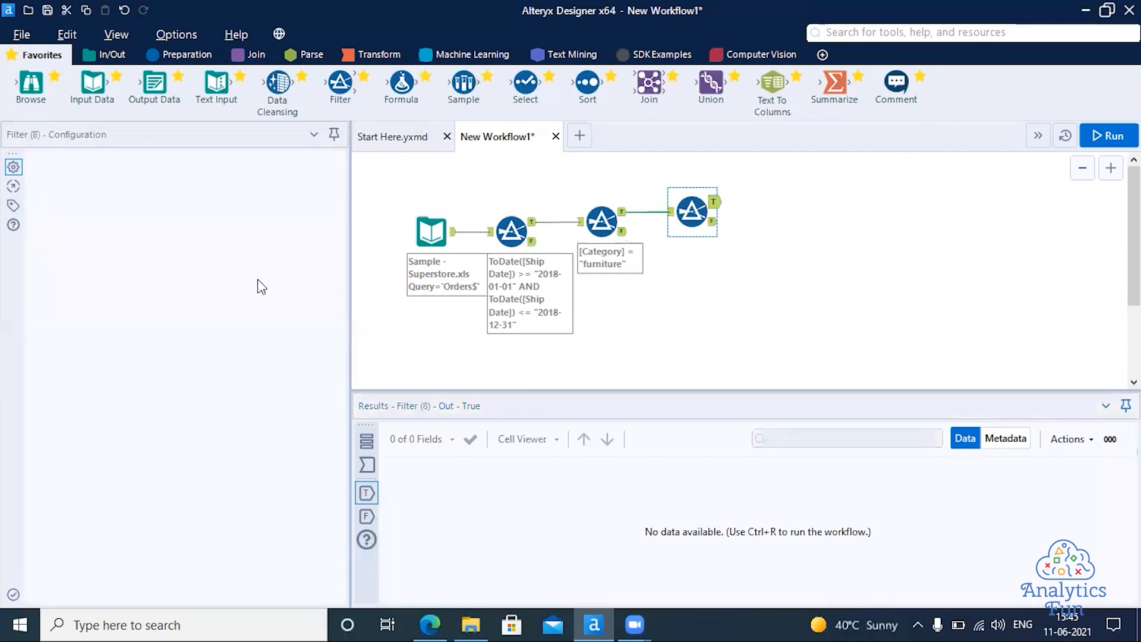
{"action": "left_click", "coordinate": [134, 235]}
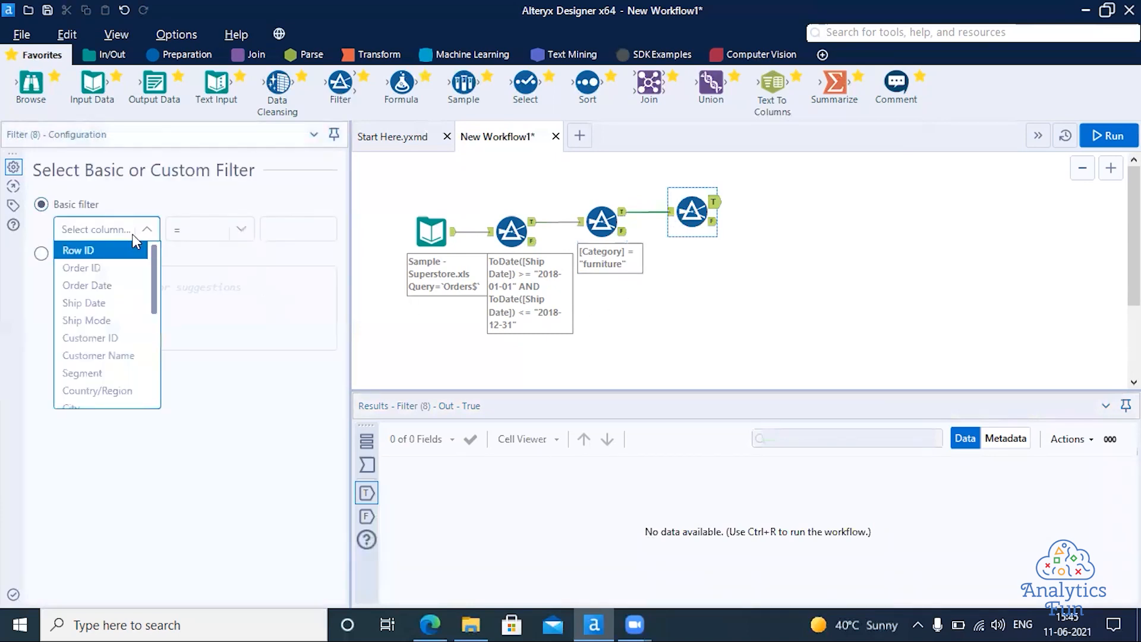
{"action": "left_click_drag", "start_coordinate": [154, 302], "coordinate": [148, 363]}
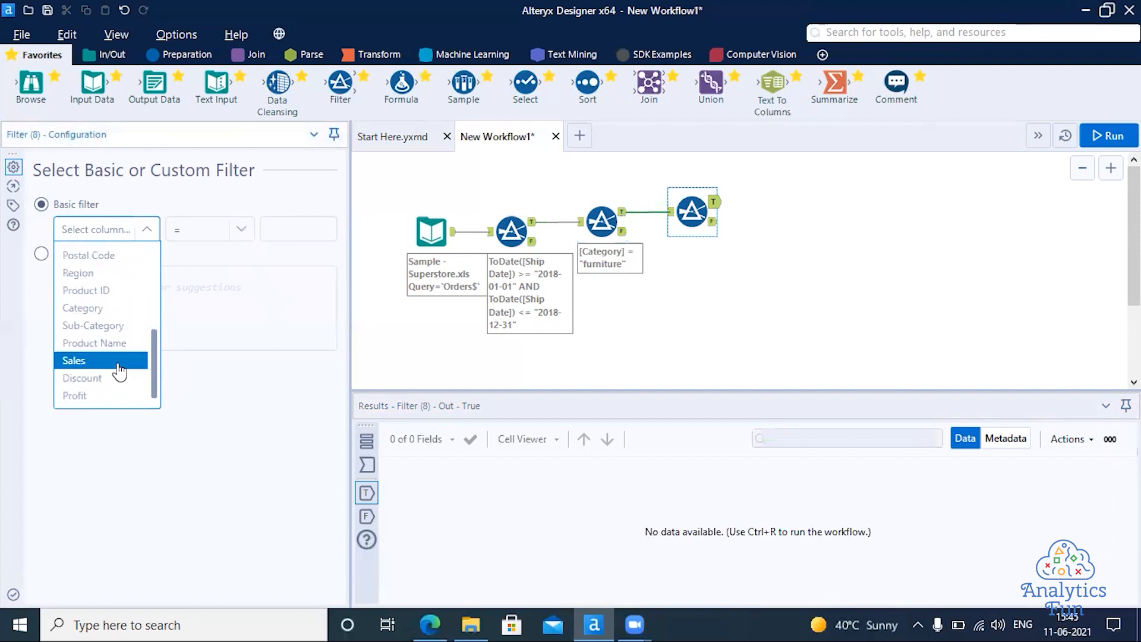
{"action": "scroll", "coordinate": [109, 333], "scroll_direction": "up", "scroll_amount": 2}
{"action": "scroll", "coordinate": [99, 305], "scroll_direction": "up", "scroll_amount": 2}
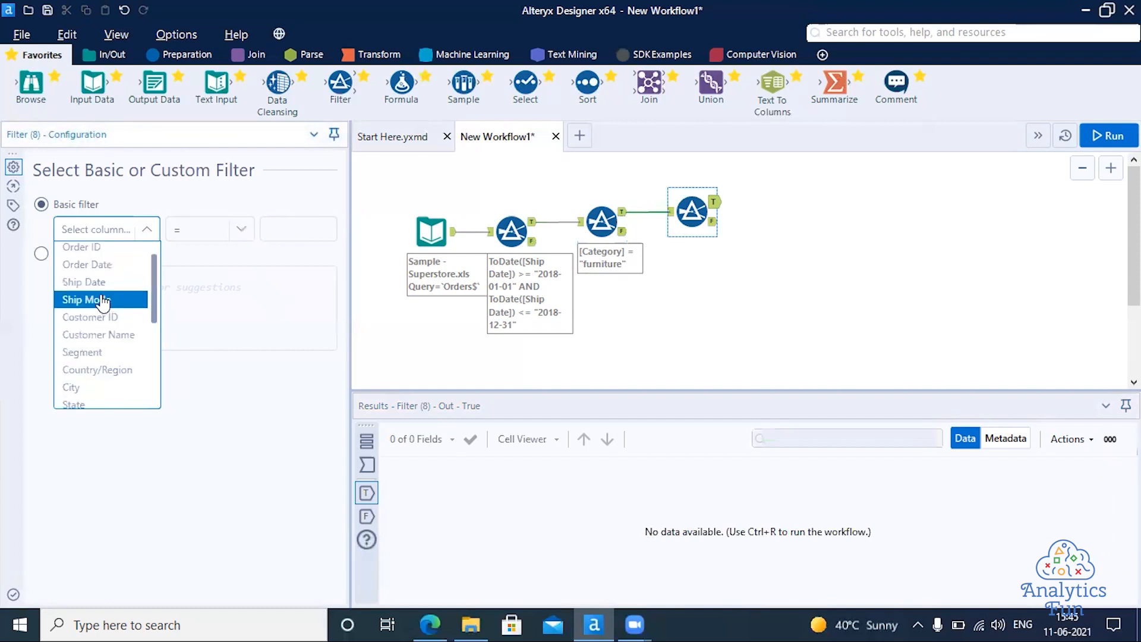
{"action": "left_click", "coordinate": [105, 405]}
Step: Set the State filter to Equals Florida, run the workflow and view the filter's True output
{"action": "left_click", "coordinate": [267, 233]}
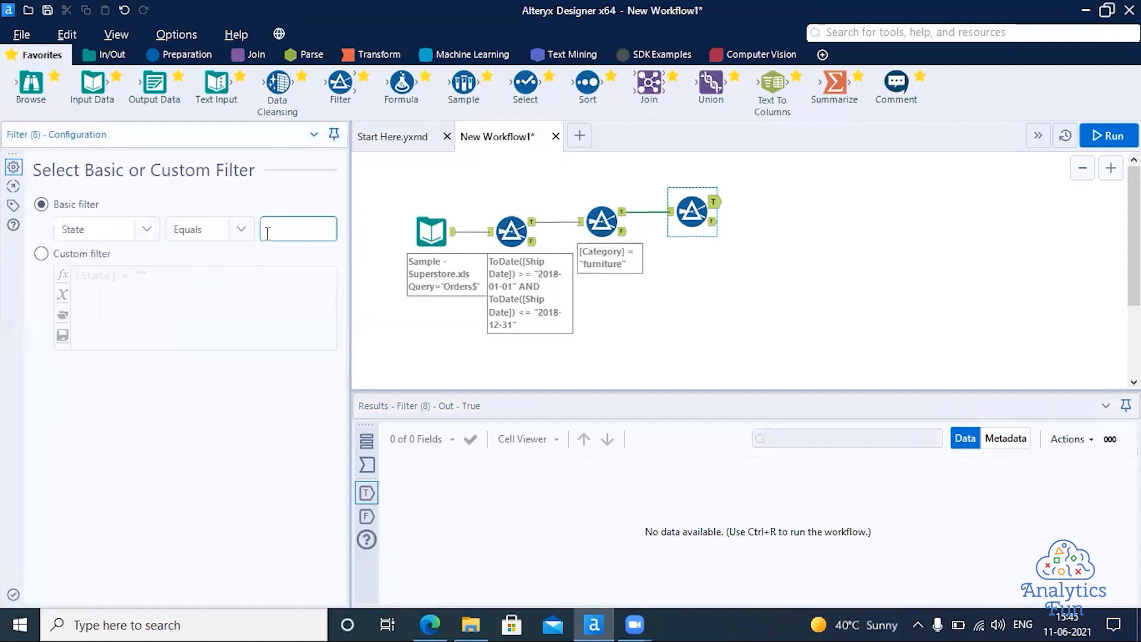
{"action": "type", "text": "Florida"}
{"action": "key", "text": "ctrl+r"}
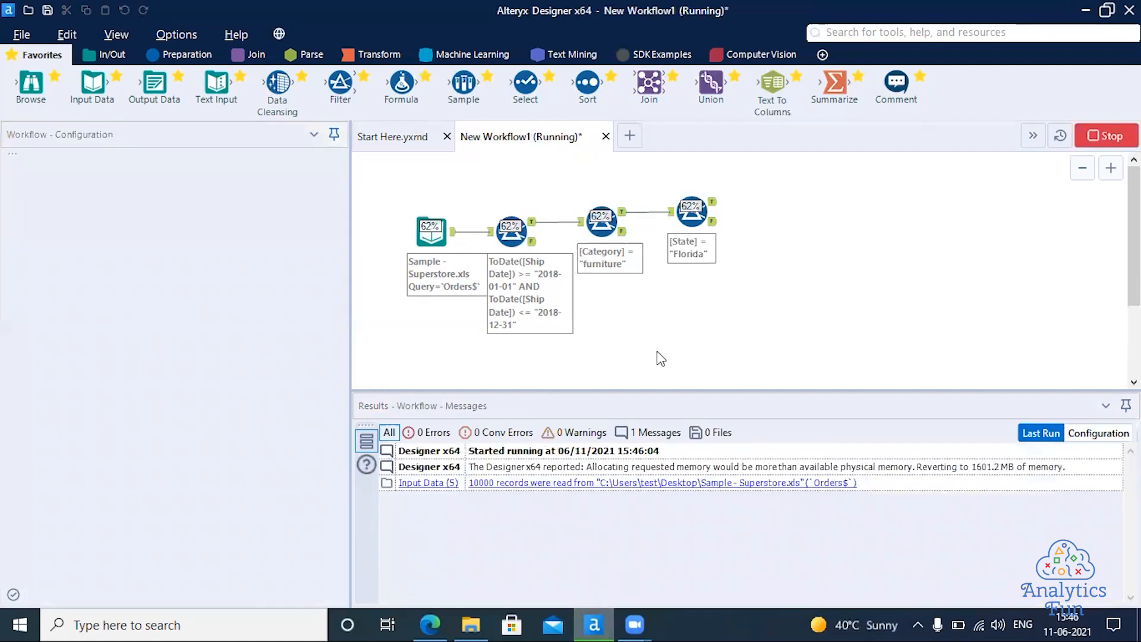
{"action": "left_click", "coordinate": [716, 216]}
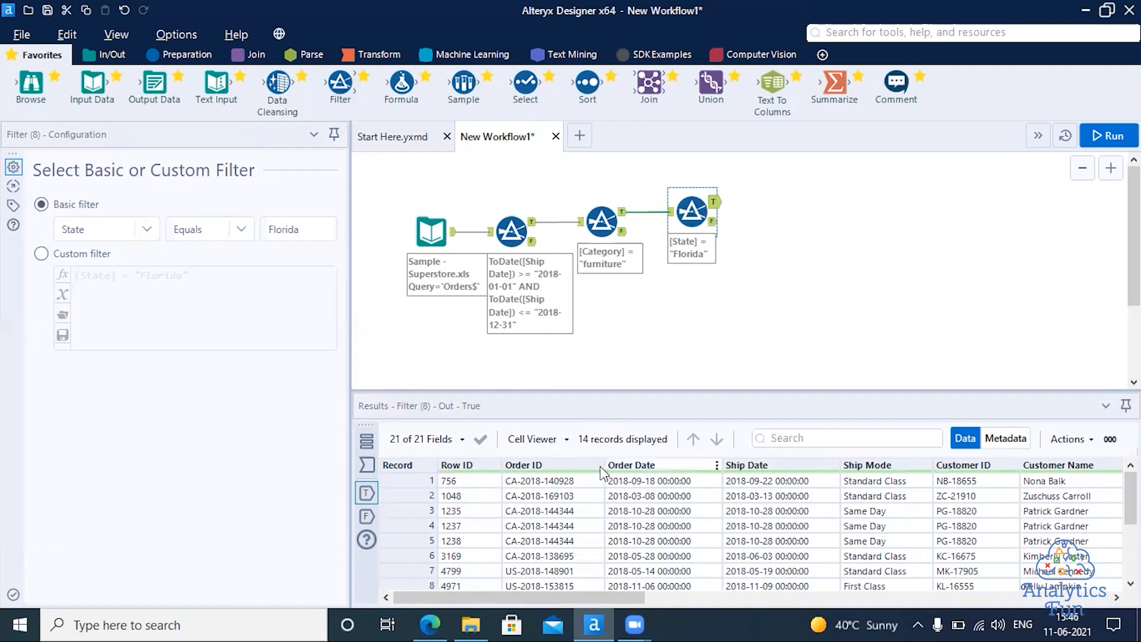
Step: Add another Filter tool below the Ship Date filter, connect it to the Input Data output and switch it to a custom filter
{"action": "left_click_drag", "start_coordinate": [340, 83], "coordinate": [522, 353]}
{"action": "left_click_drag", "start_coordinate": [453, 233], "coordinate": [498, 352]}
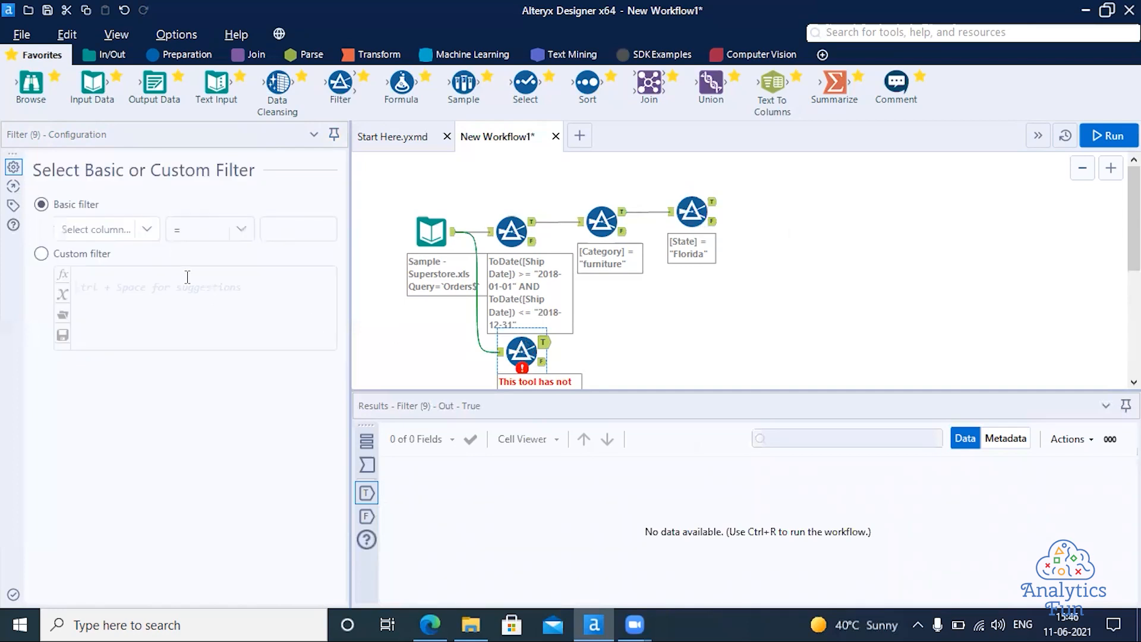
{"action": "left_click", "coordinate": [94, 259]}
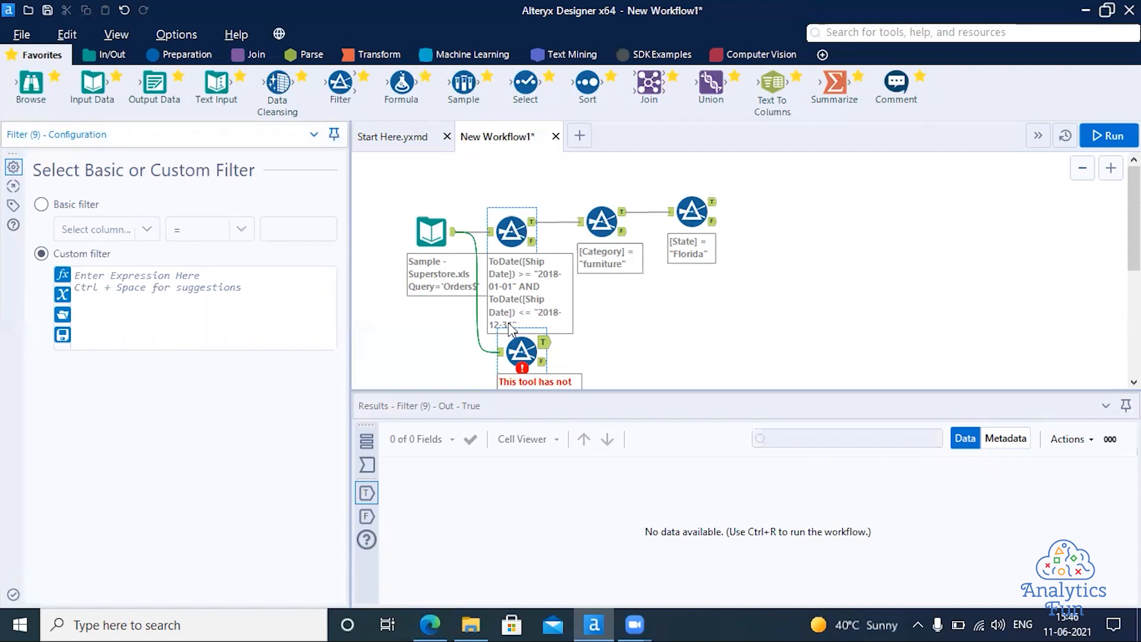
{"action": "left_click", "coordinate": [519, 356]}
Step: Begin the new filter's custom expression with the DateTimeYear function applied to the [Ship Date] field
{"action": "type", "text": "da"}
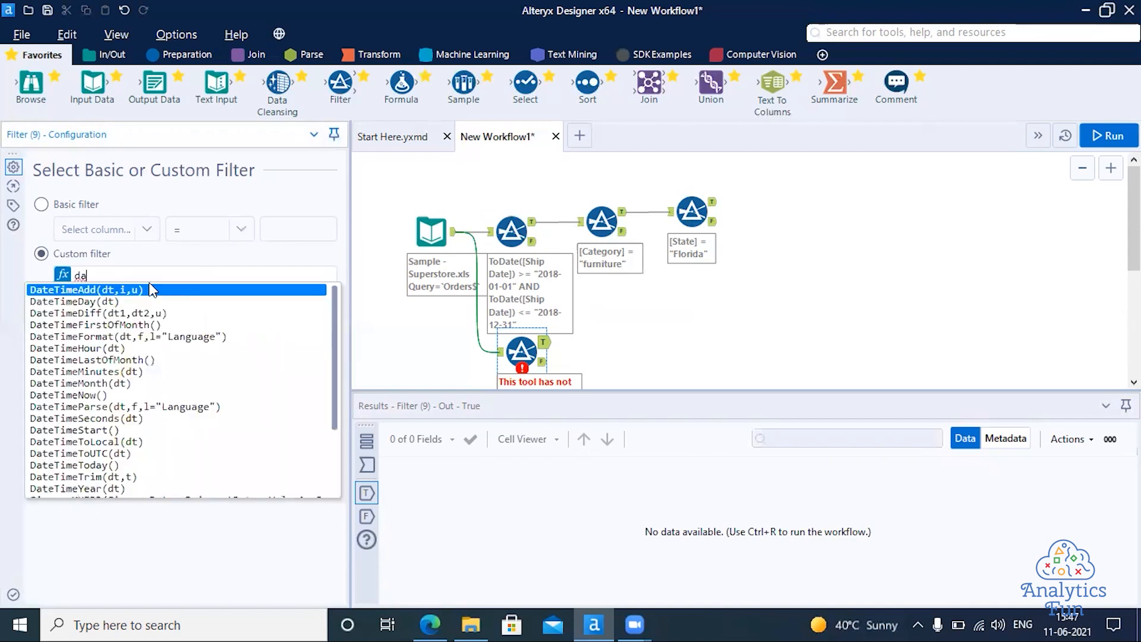
{"action": "type", "text": "tetimey"}
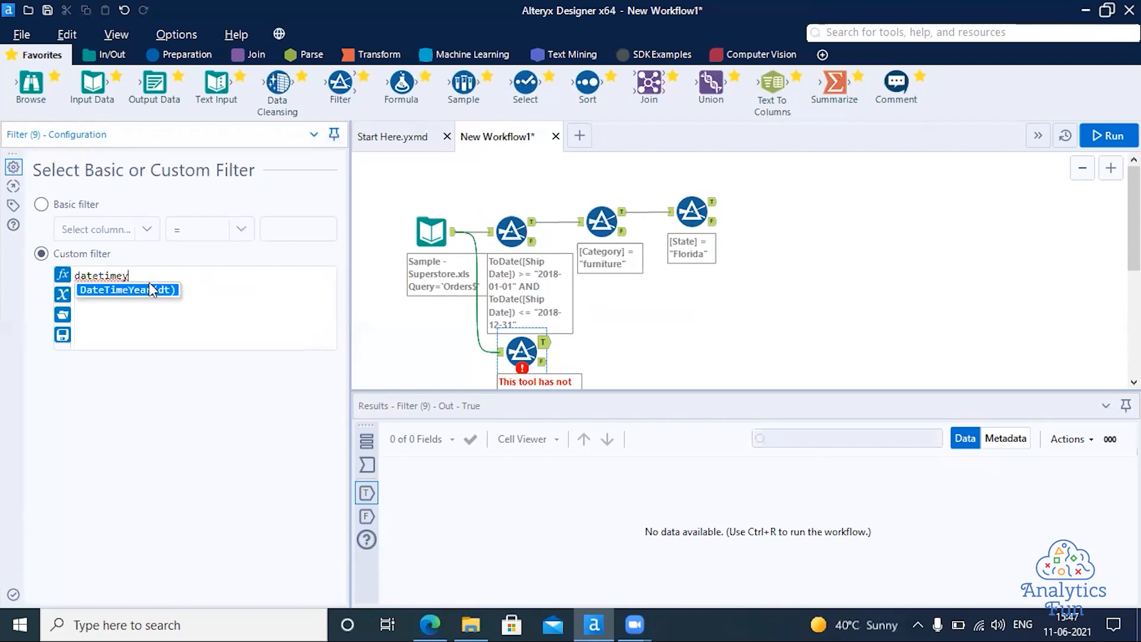
{"action": "key", "text": "Return"}
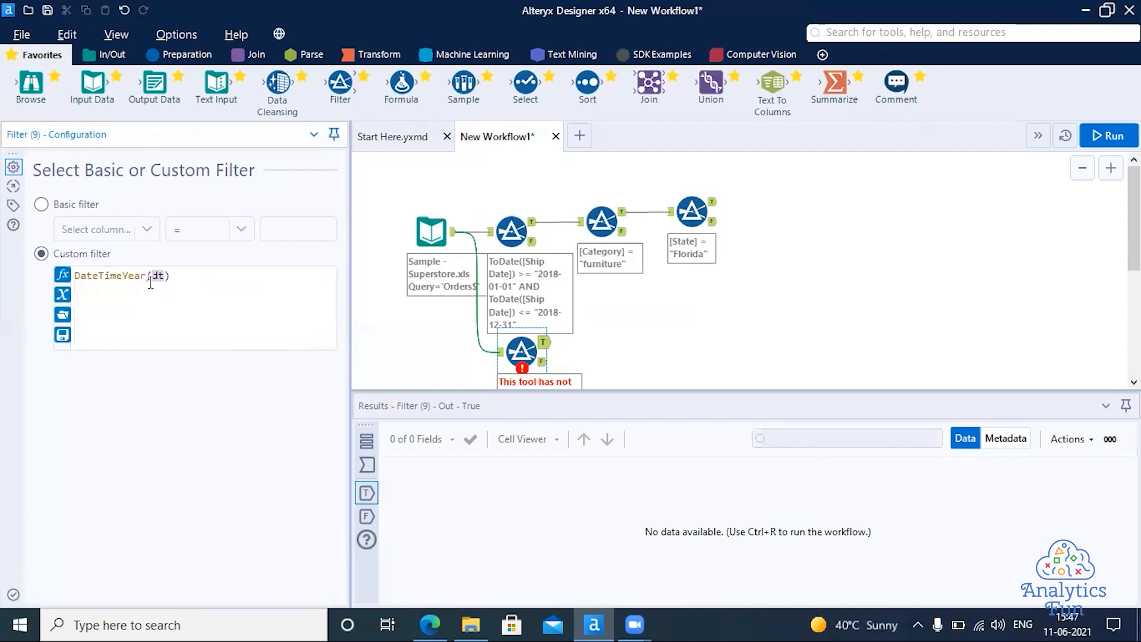
{"action": "type", "text": "shi"}
{"action": "key", "text": "Down"}
{"action": "key", "text": "Down"}
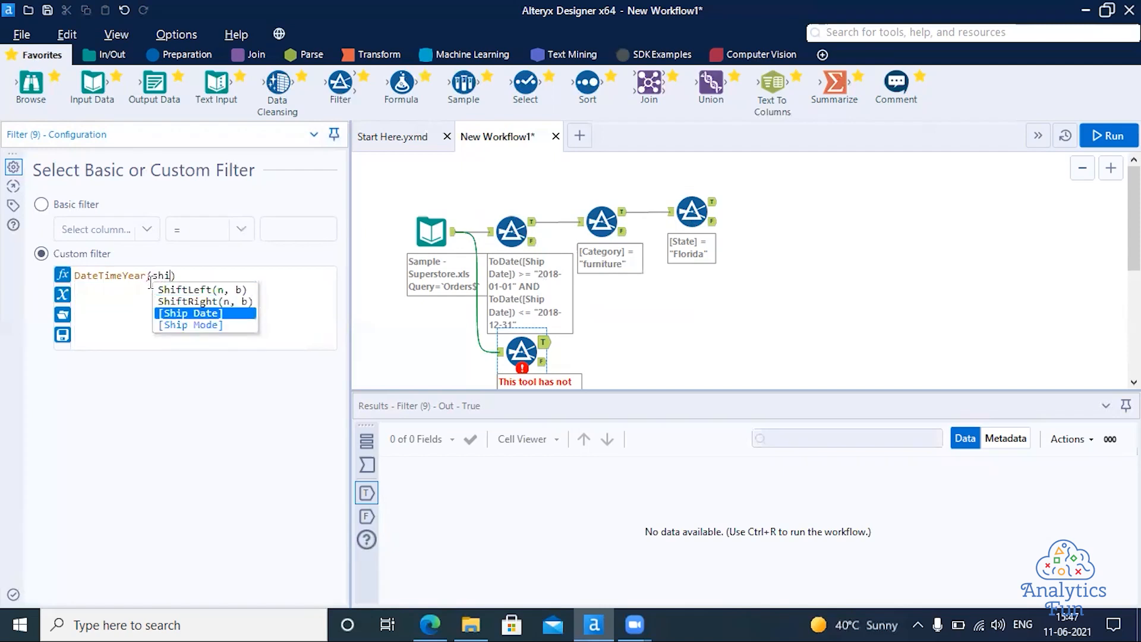
{"action": "key", "text": "Return"}
Step: Complete the expression with =2018, run the workflow and view the new filter's True output
{"action": "type", "text": "="}
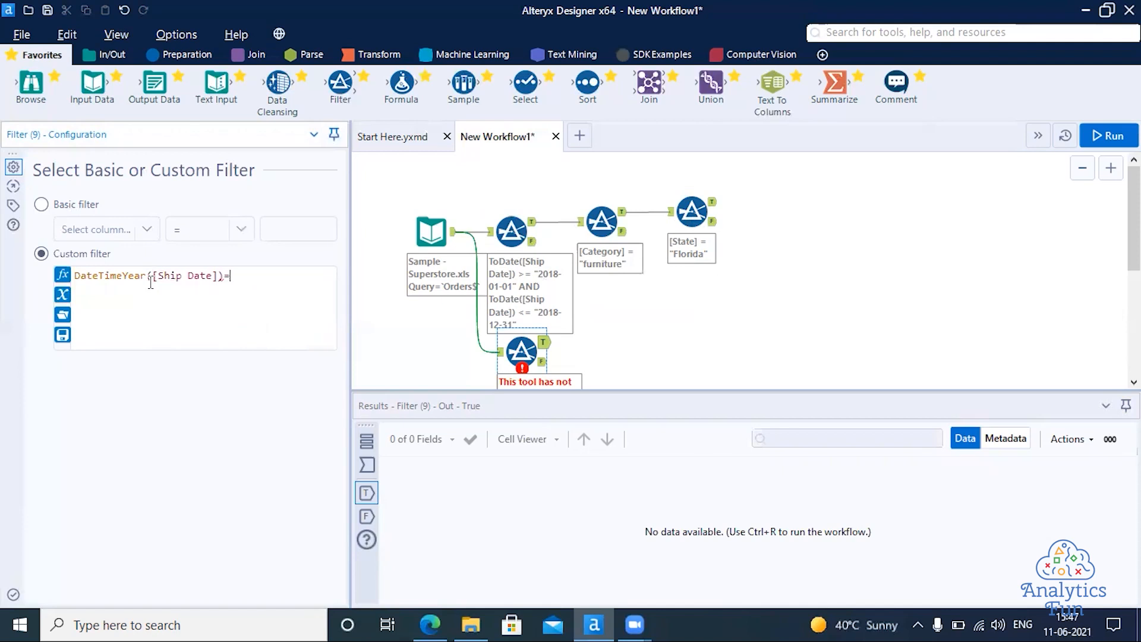
{"action": "type", "text": "'"}
{"action": "key", "text": "BackSpace"}
{"action": "type", "text": "2018"}
{"action": "key", "text": "ctrl+r"}
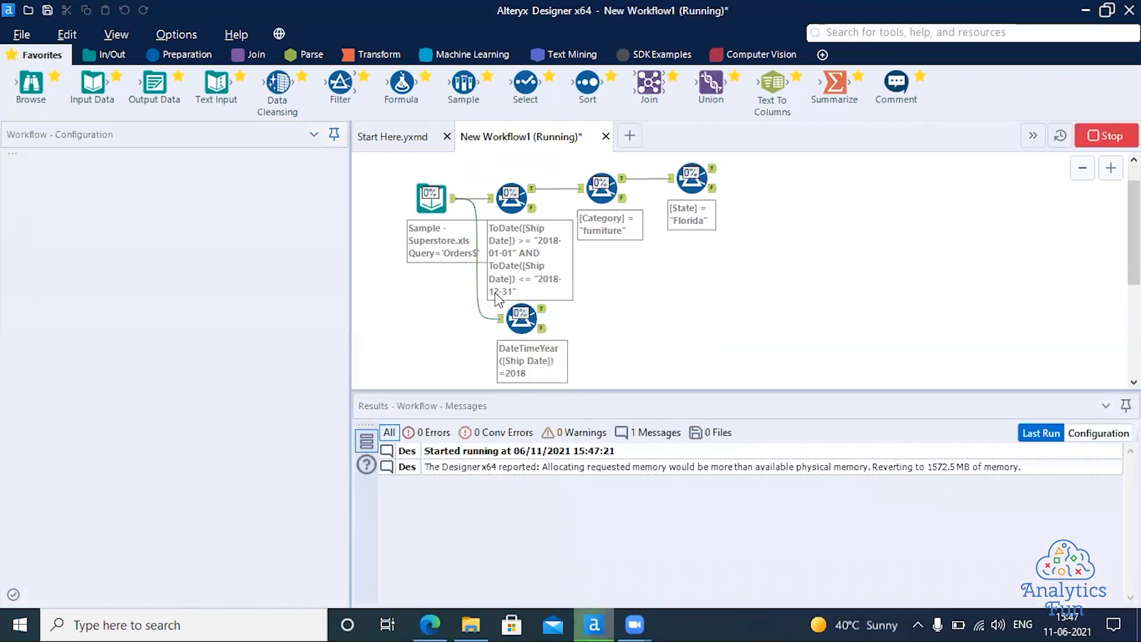
{"action": "left_click", "coordinate": [542, 311]}
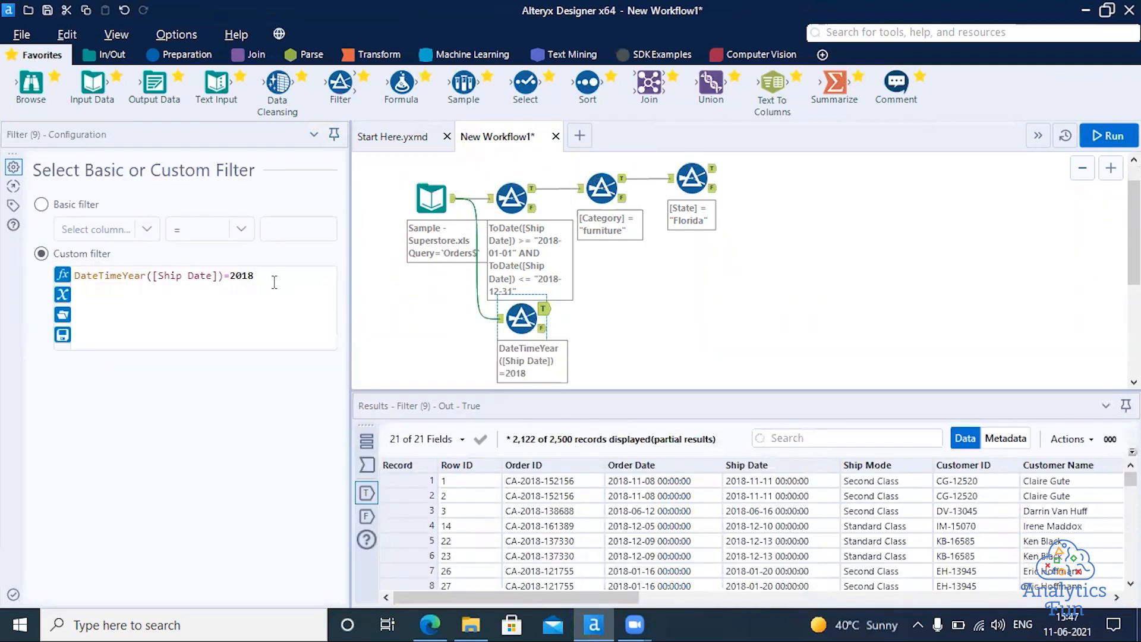
Step: Extend the custom filter expression with the condition and [Category]='Furniture'
{"action": "type", "text": "a"}
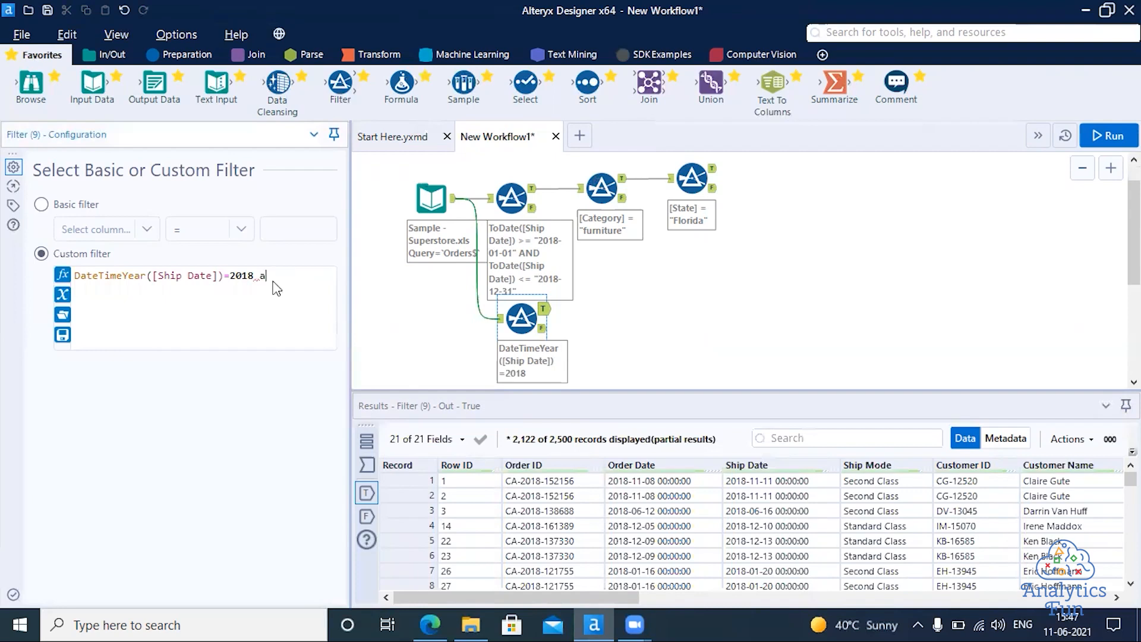
{"action": "type", "text": "nd ca"}
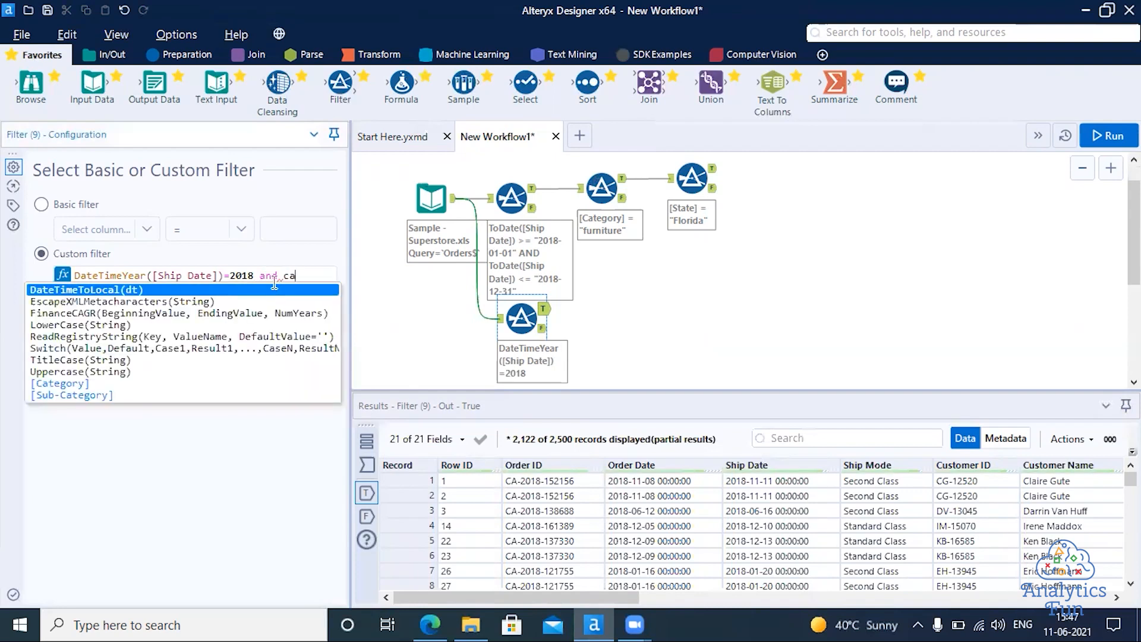
{"action": "type", "text": "y"}
{"action": "key", "text": "BackSpace"}
{"action": "type", "text": "teg"}
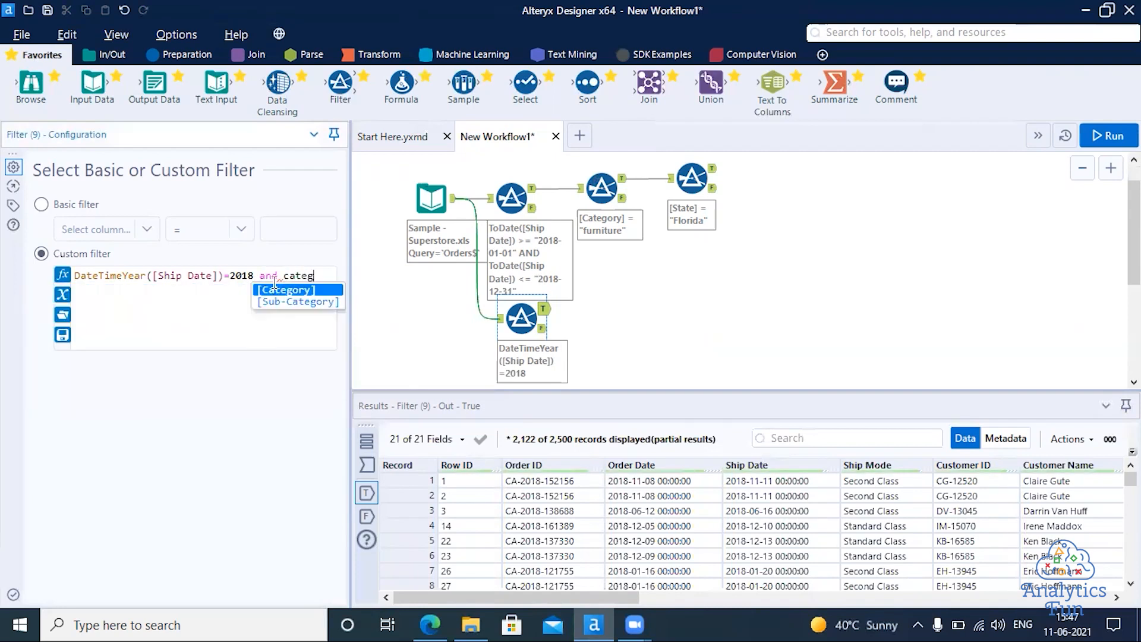
{"action": "key", "text": "Return"}
{"action": "type", "text": "='"}
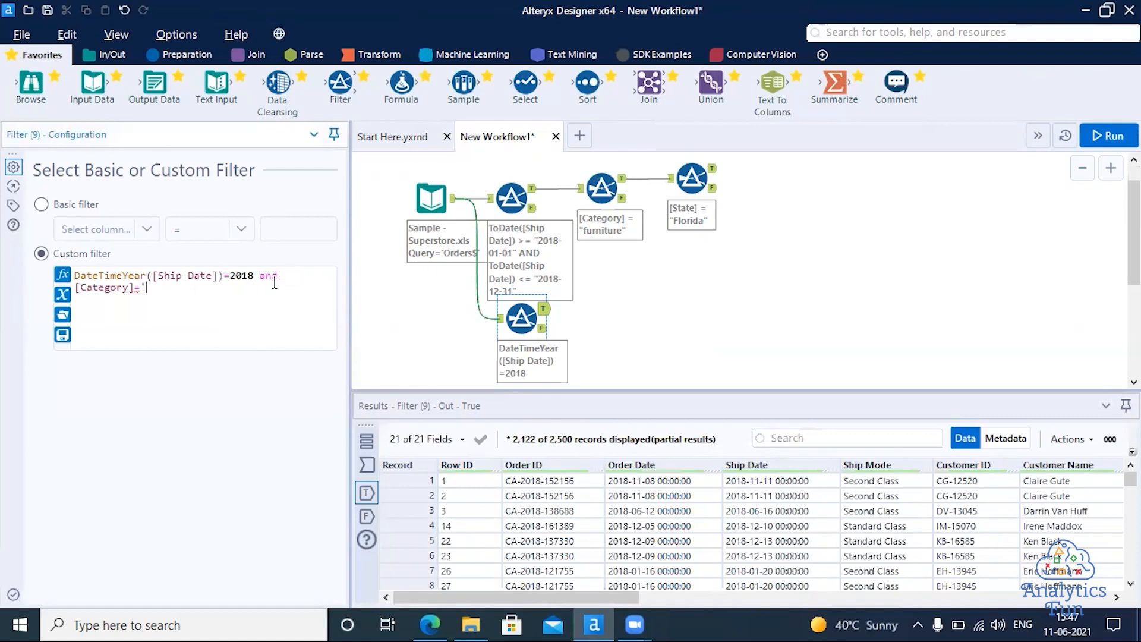
{"action": "type", "text": "Furniture' and stt"}
Step: Append the condition [State]='Florida' to the custom filter expression, joined with and
{"action": "key", "text": "BackSpace"}
{"action": "type", "text": "a"}
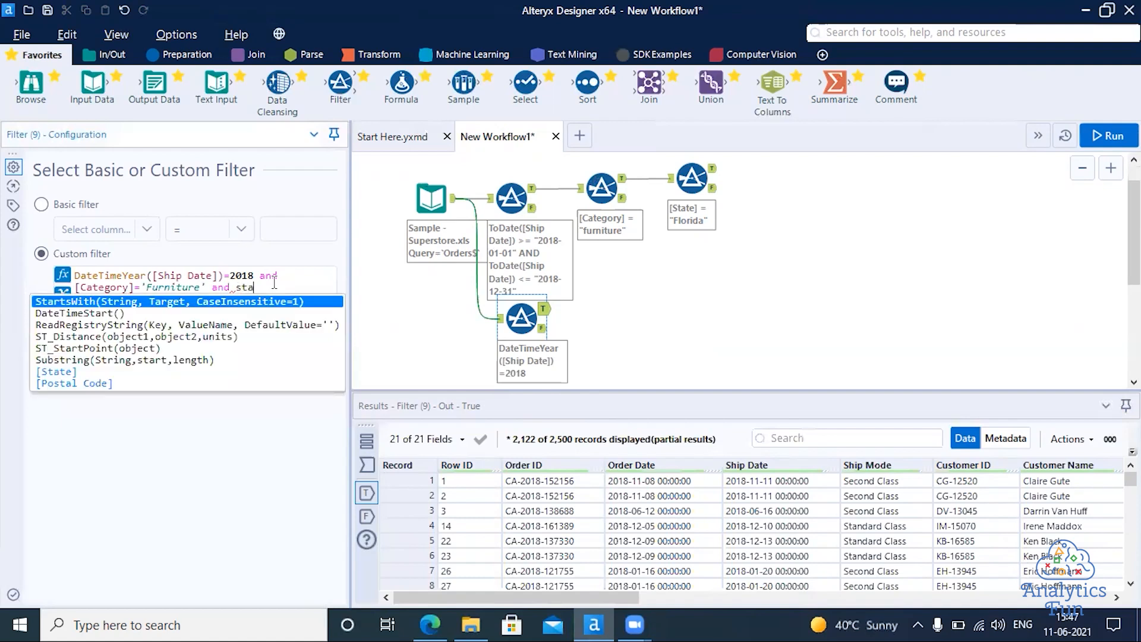
{"action": "type", "text": "t"}
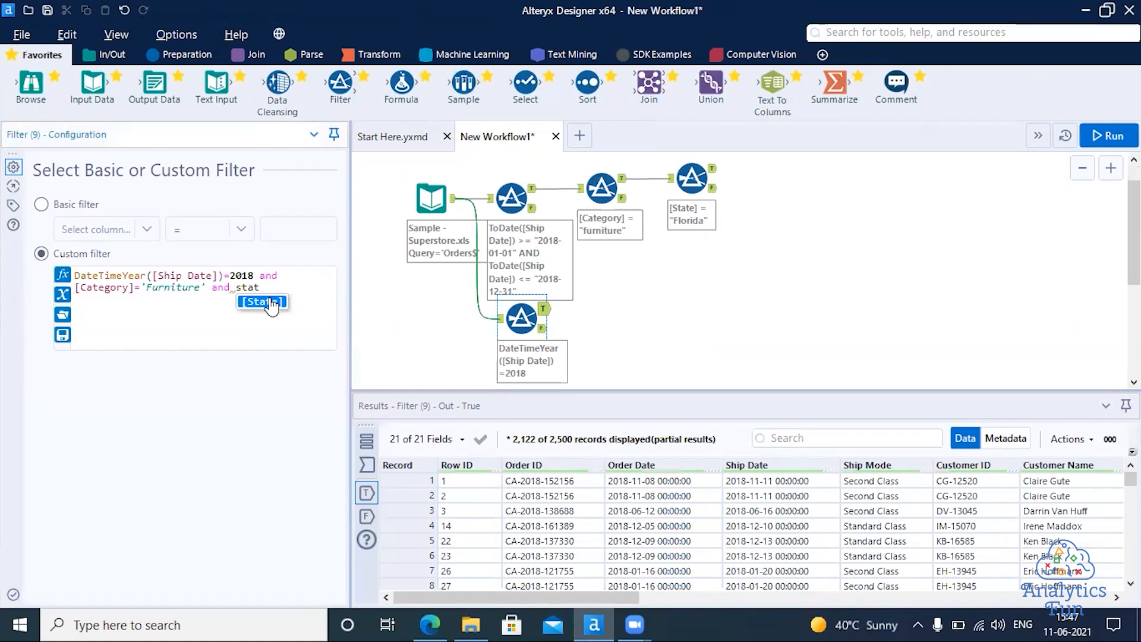
{"action": "double_click", "coordinate": [270, 303]}
{"action": "type", "text": "='Florid"}
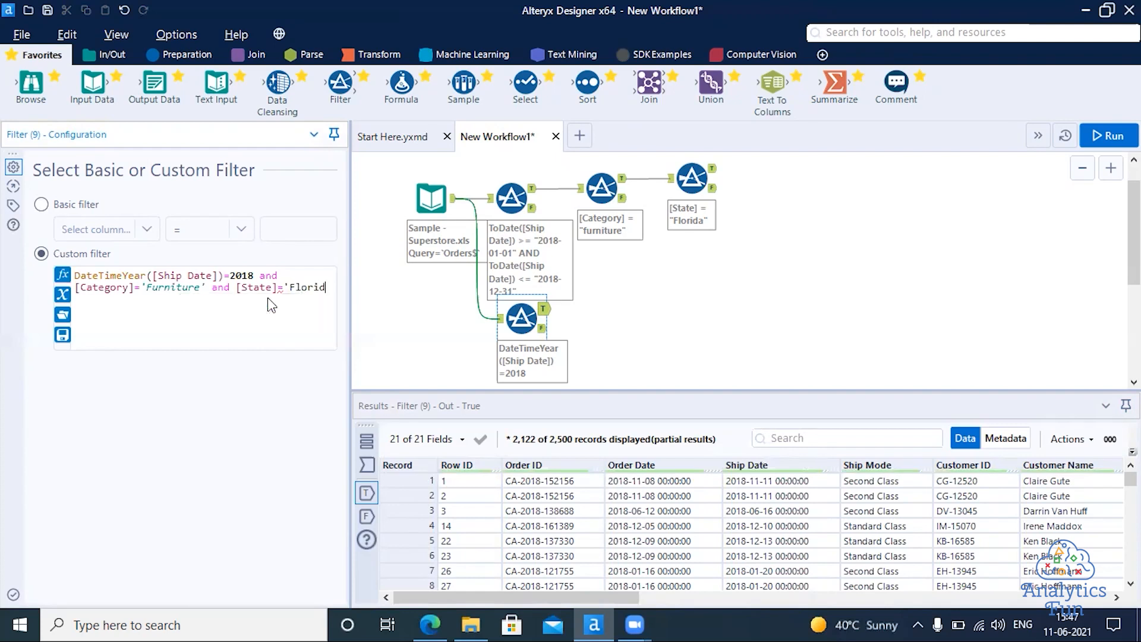
{"action": "type", "text": "a'"}
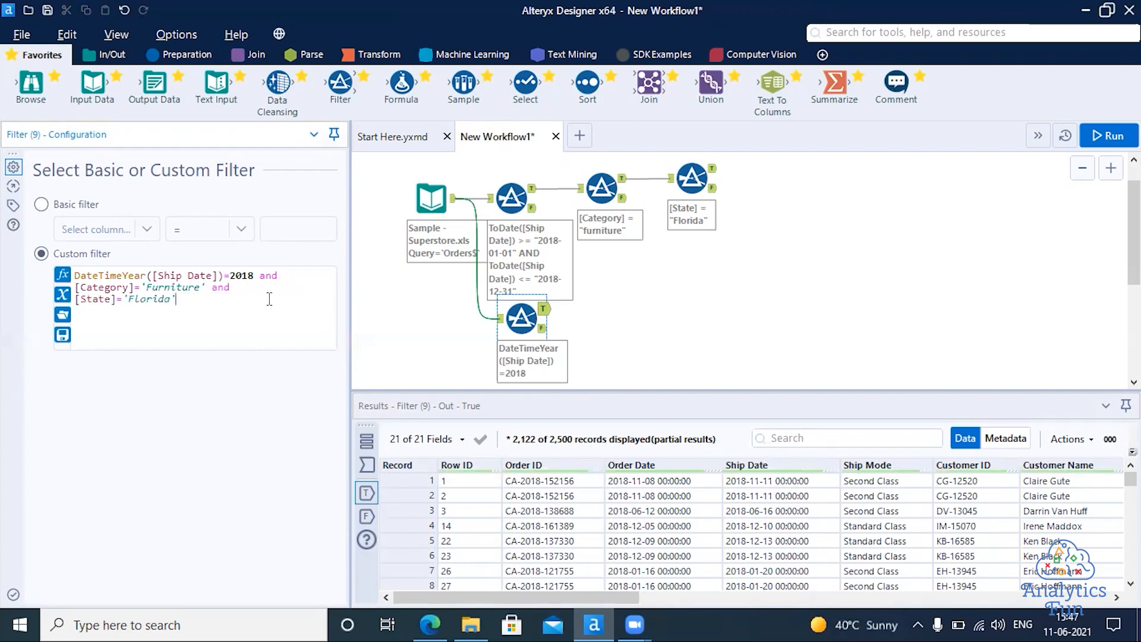
{"action": "right_click", "coordinate": [272, 294]}
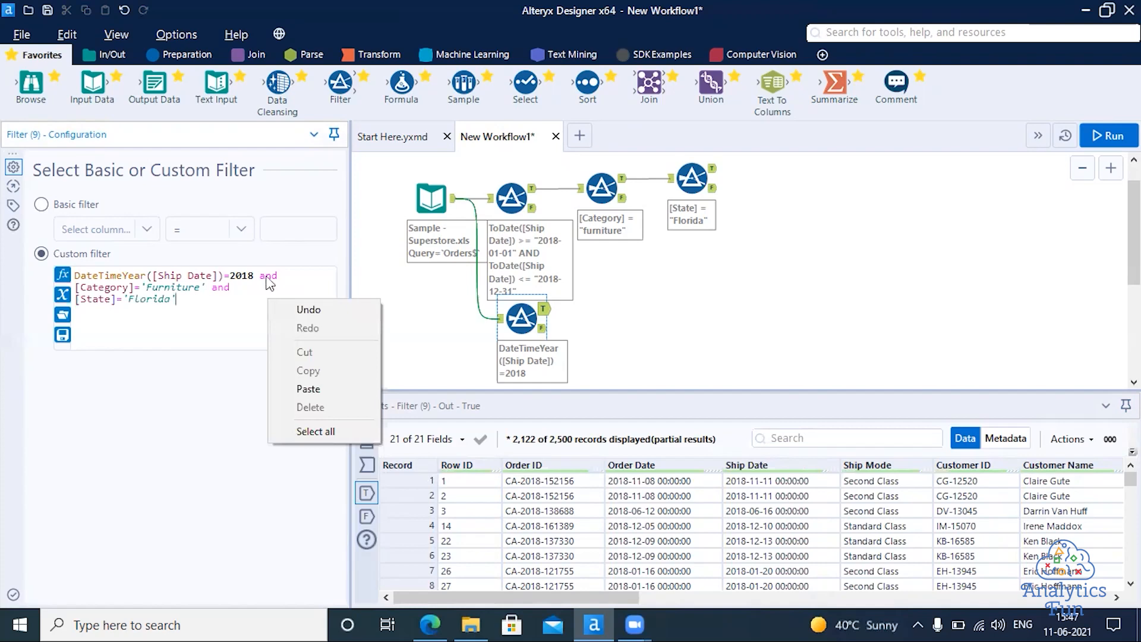
{"action": "left_click", "coordinate": [727, 361]}
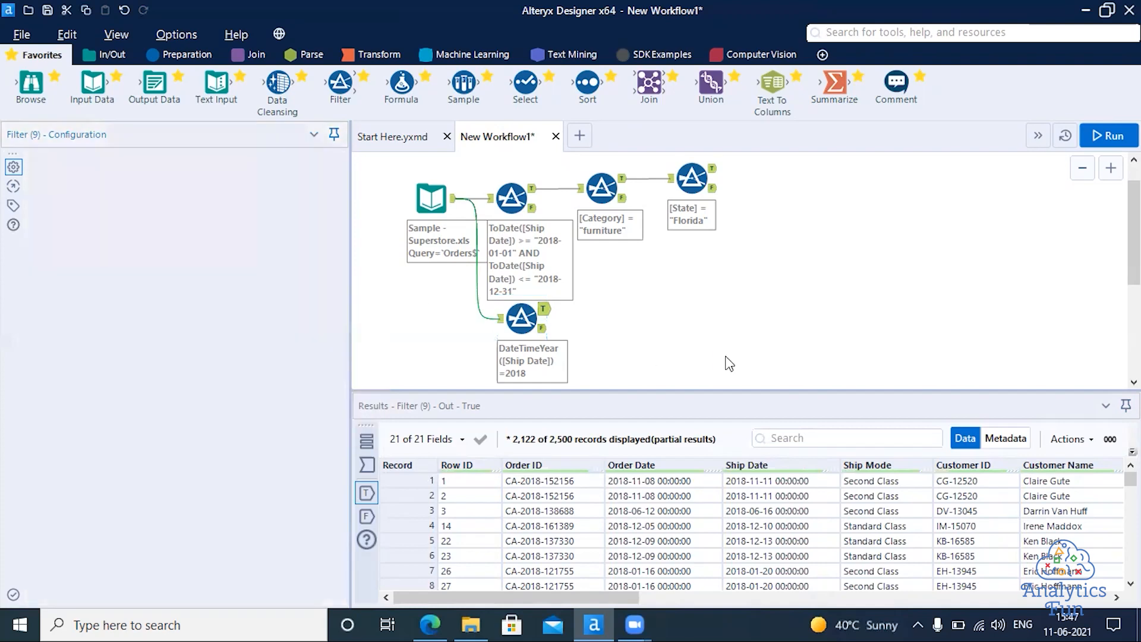
Step: Run the workflow, view the combined custom filter's True output and reopen that filter's configuration
{"action": "key", "text": "ctrl+r"}
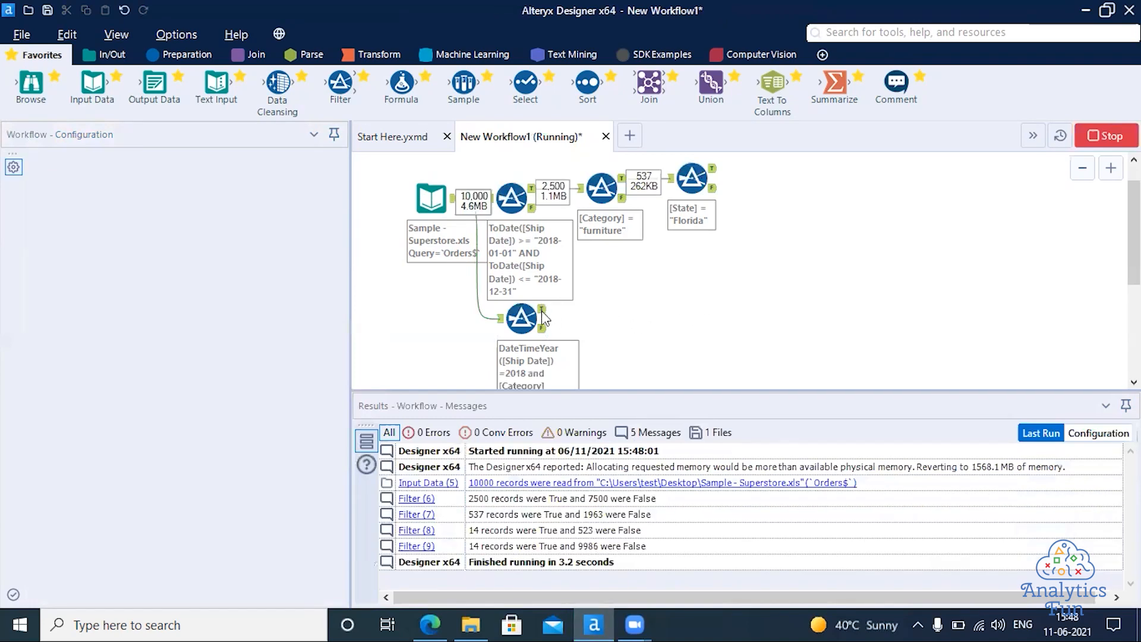
{"action": "left_click", "coordinate": [542, 310]}
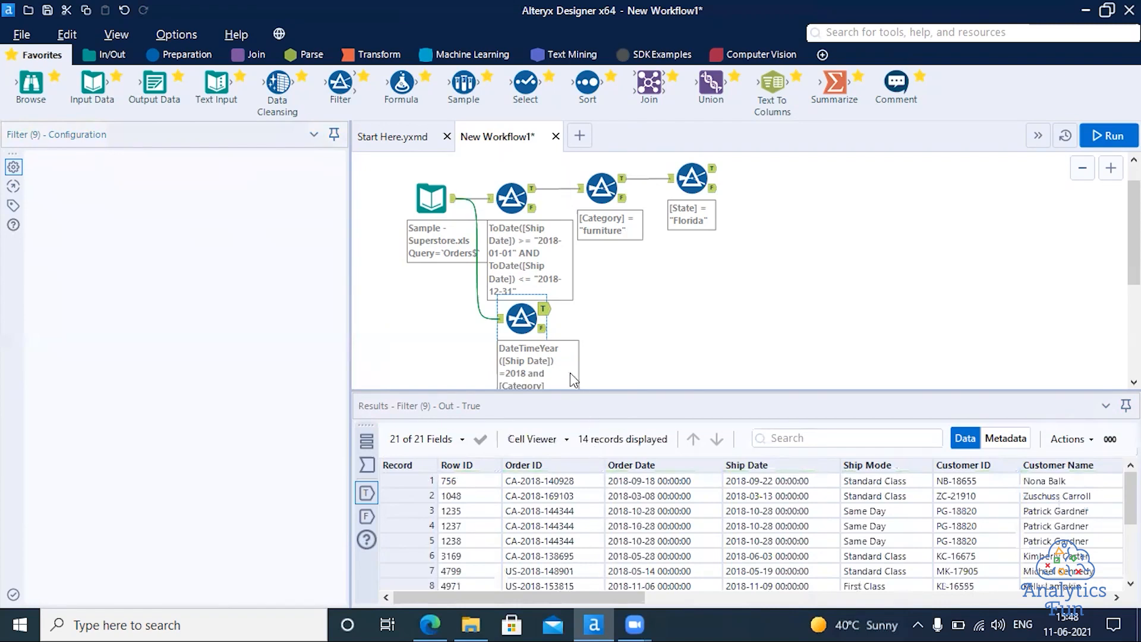
{"action": "left_click", "coordinate": [521, 326]}
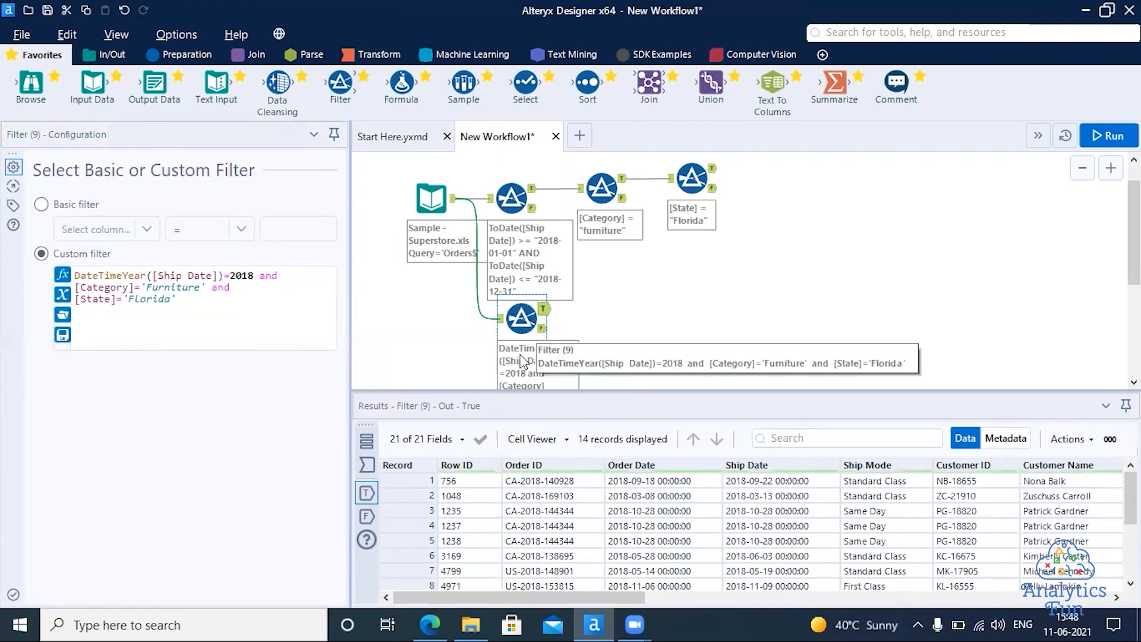